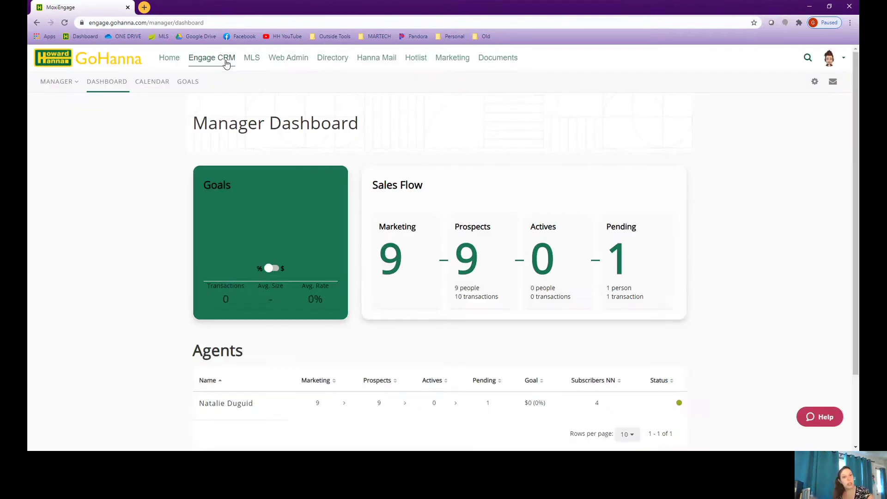
# - Switch the CRM from manager to Agent Mode and open the Campaigns page
pyautogui.click(65, 81)
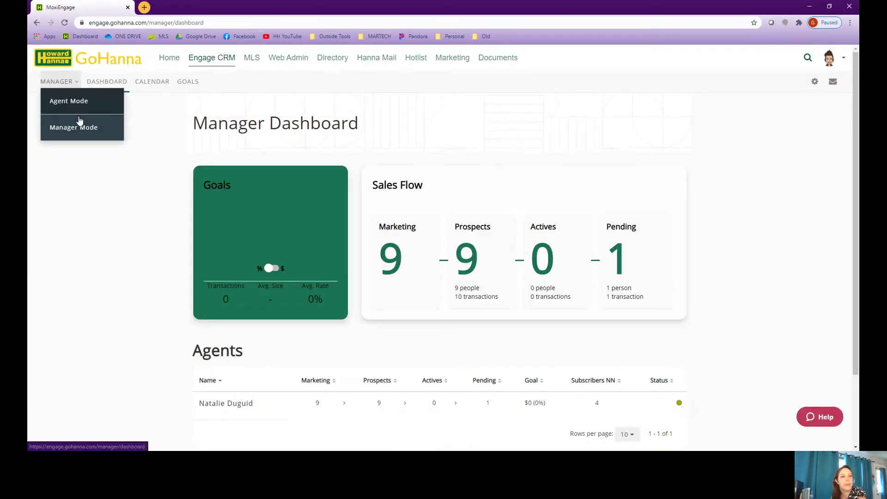
pyautogui.click(82, 102)
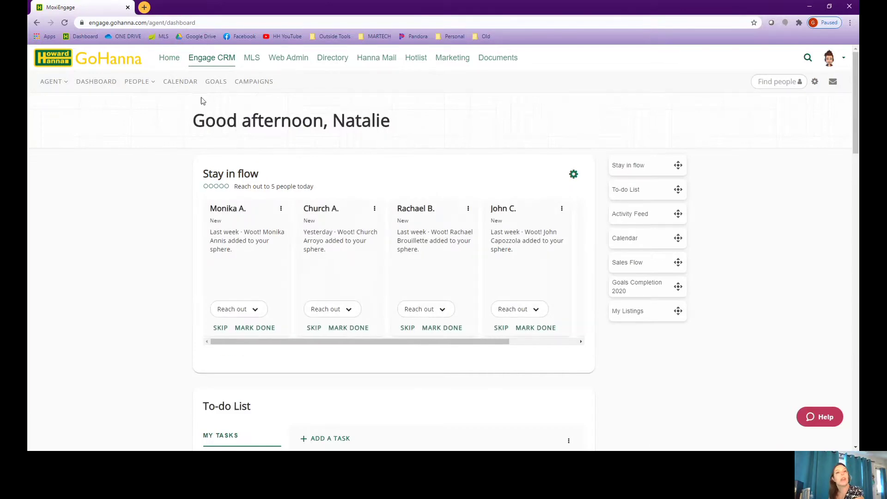
pyautogui.click(257, 84)
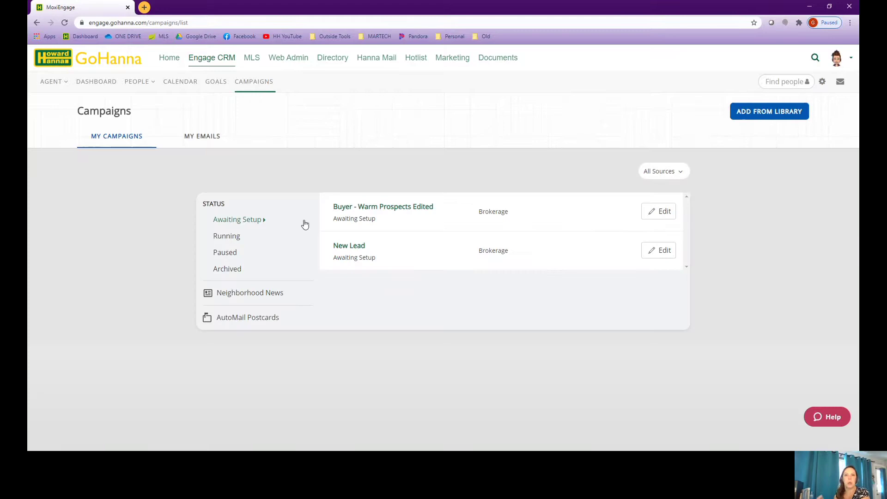
# - Add the "Seller - Warm Prospects" campaign from the campaign library to My Campaigns
pyautogui.click(774, 113)
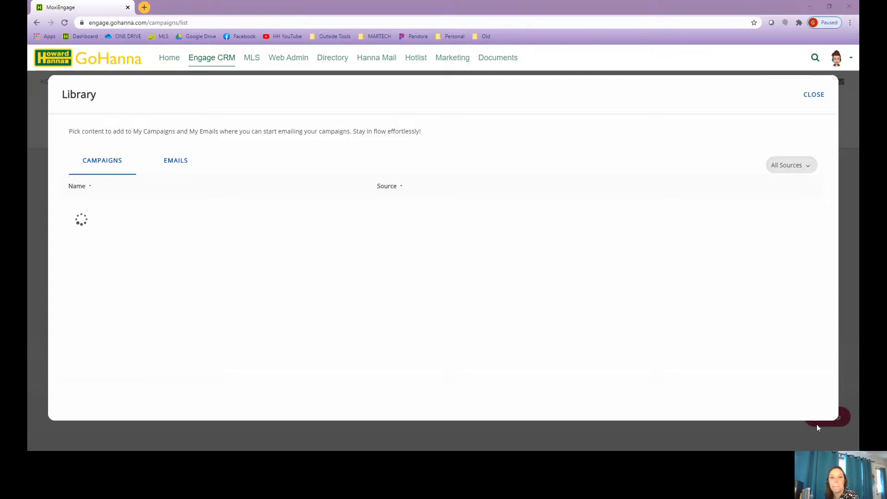
pyautogui.click(216, 262)
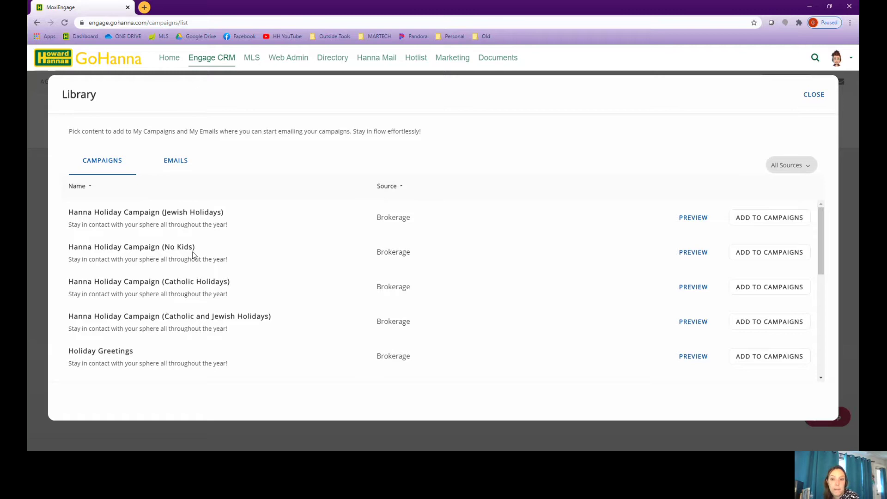
pyautogui.scroll(-2, 193, 255)
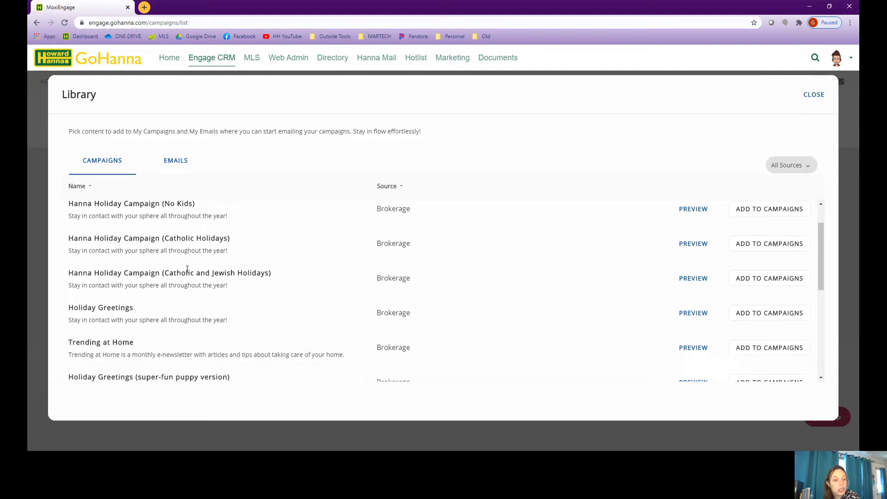
pyautogui.scroll(-3, 187, 269)
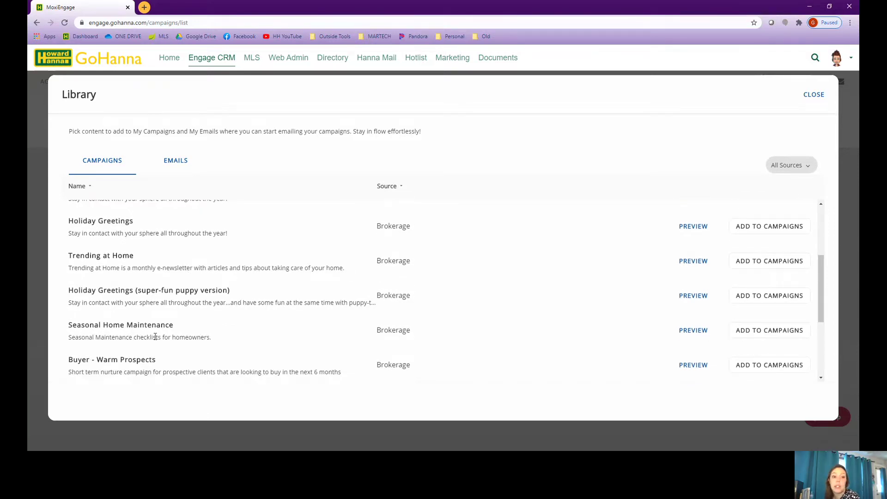
pyautogui.scroll(-1, 162, 323)
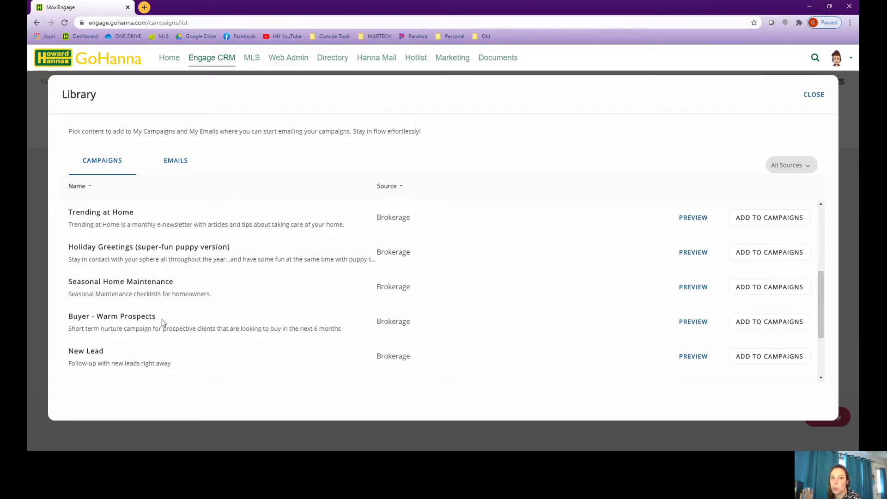
pyautogui.scroll(-3, 162, 322)
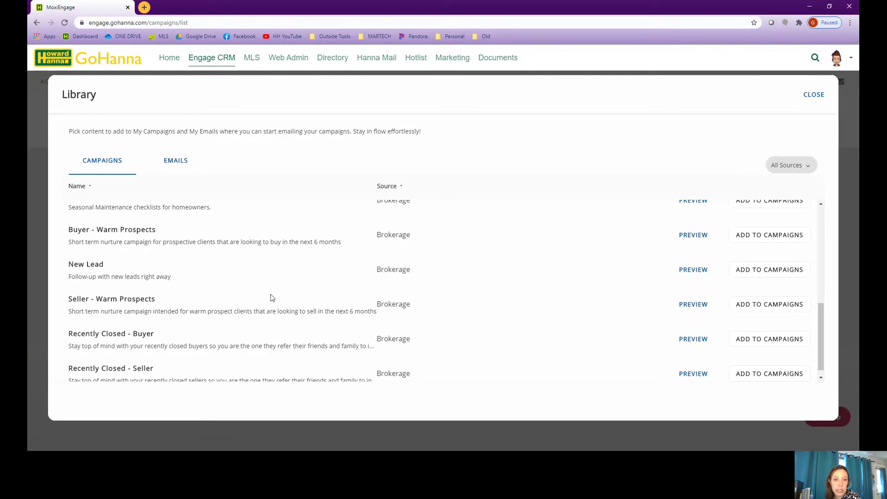
pyautogui.click(772, 304)
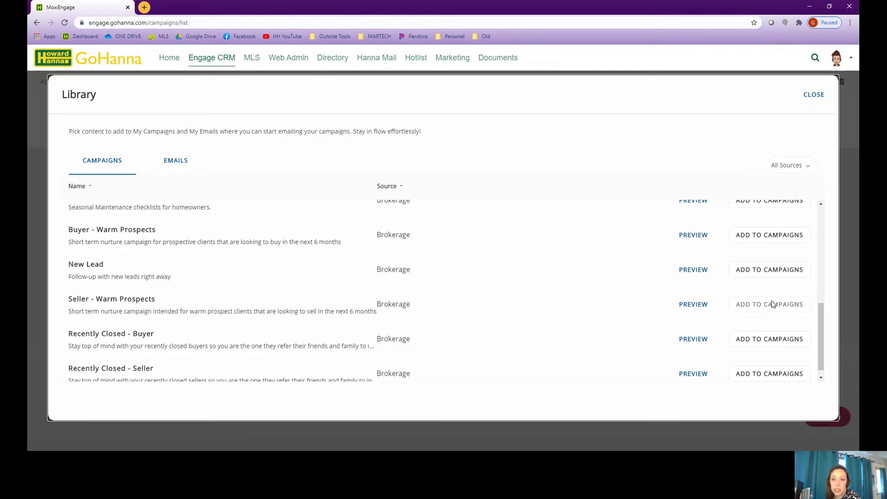
# - Preview the first several emails of the "Seller - Warm Prospects" campaign, and close the library
pyautogui.click(693, 303)
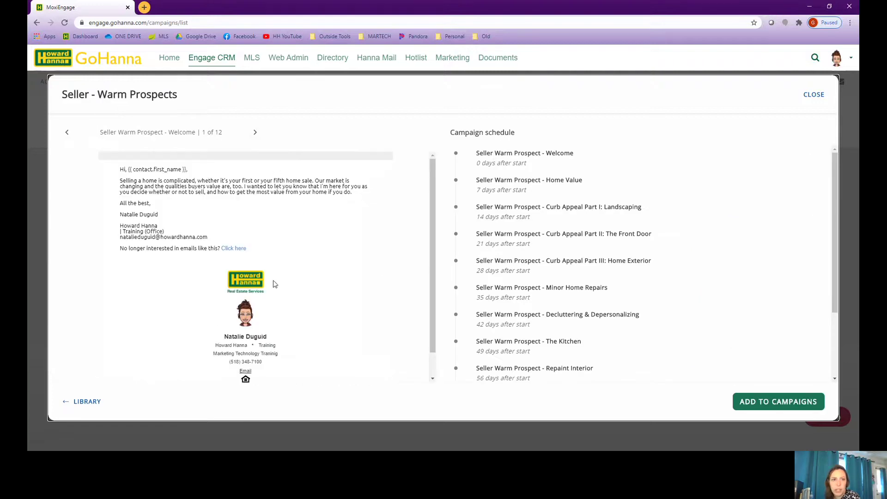
pyautogui.click(254, 133)
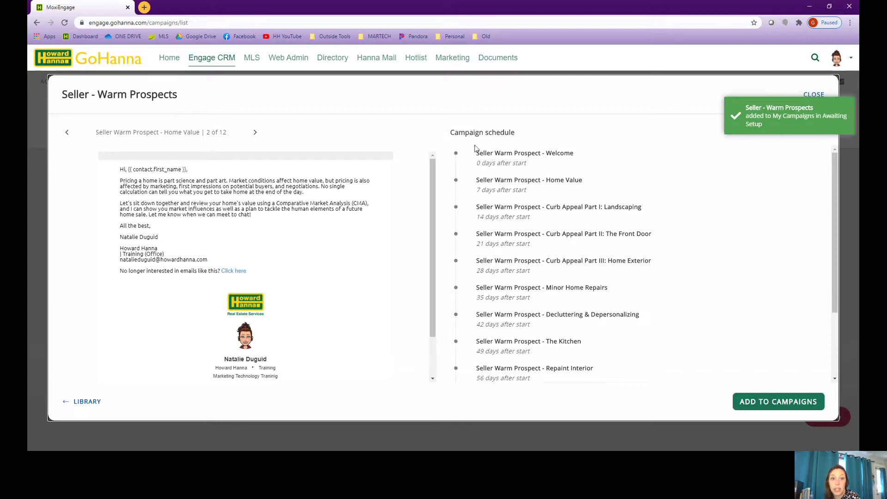
pyautogui.click(255, 134)
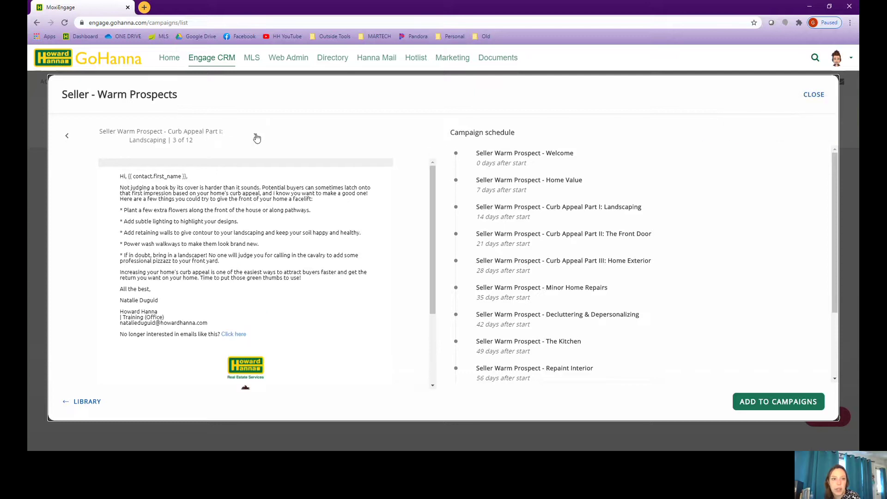
pyautogui.click(255, 136)
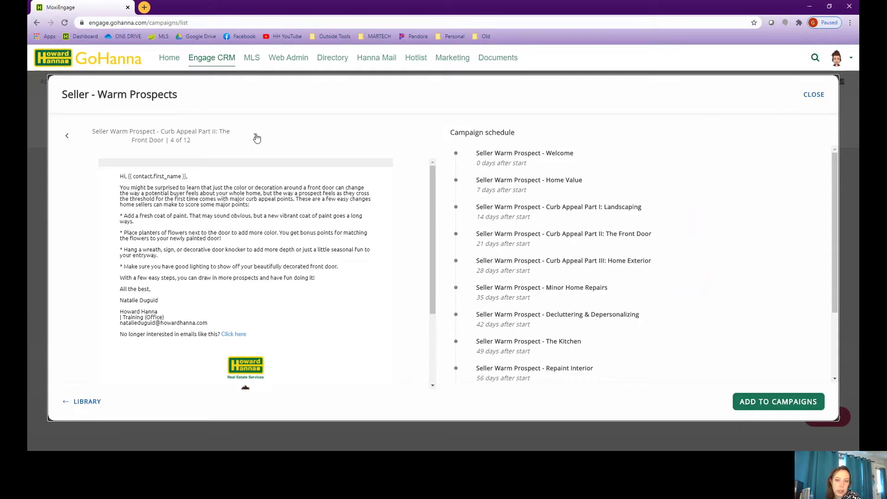
pyautogui.click(255, 135)
pyautogui.click(818, 95)
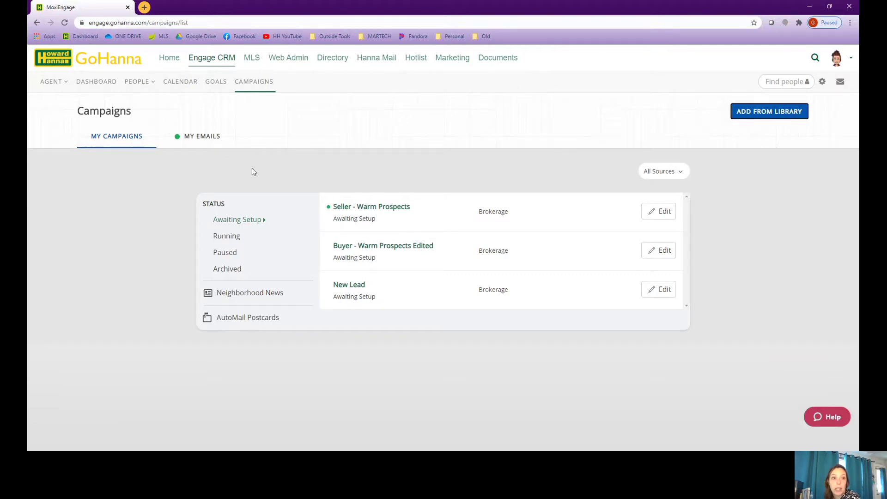
# - Browse the campaign emails in My Emails and preview "Seller Warm Prospect - Your Agent"
pyautogui.click(193, 137)
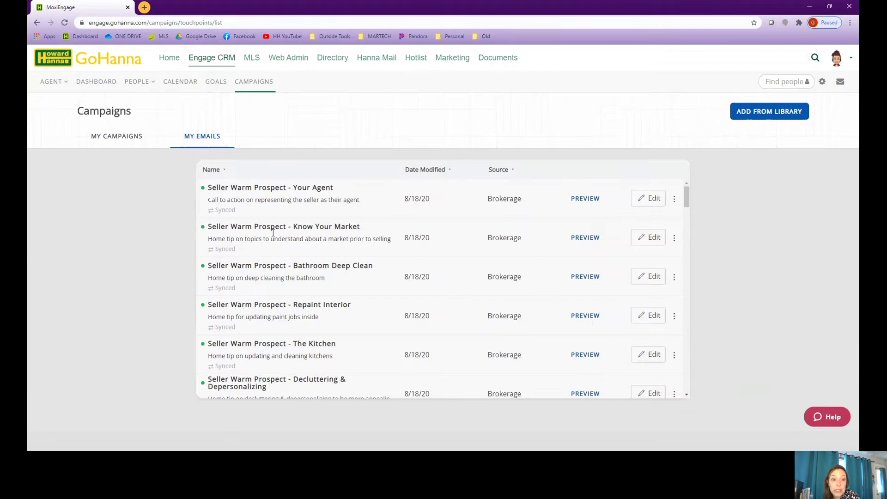
pyautogui.scroll(-3, 273, 232)
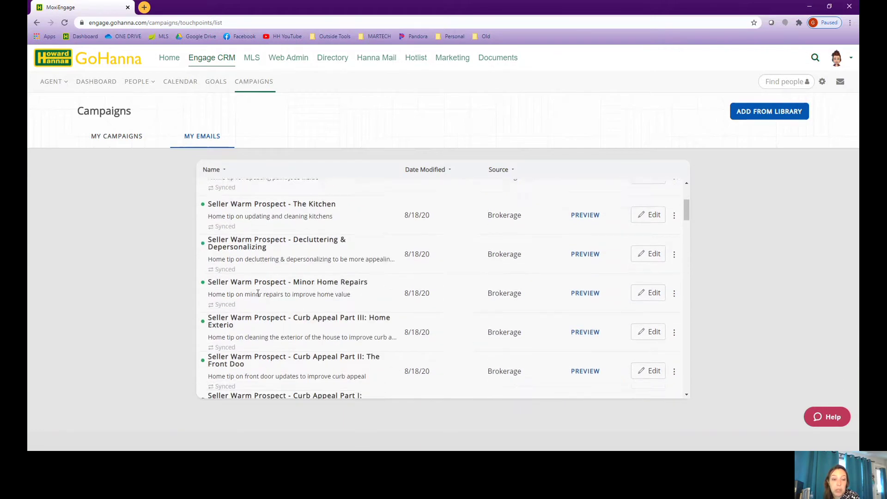
pyautogui.scroll(-5, 258, 293)
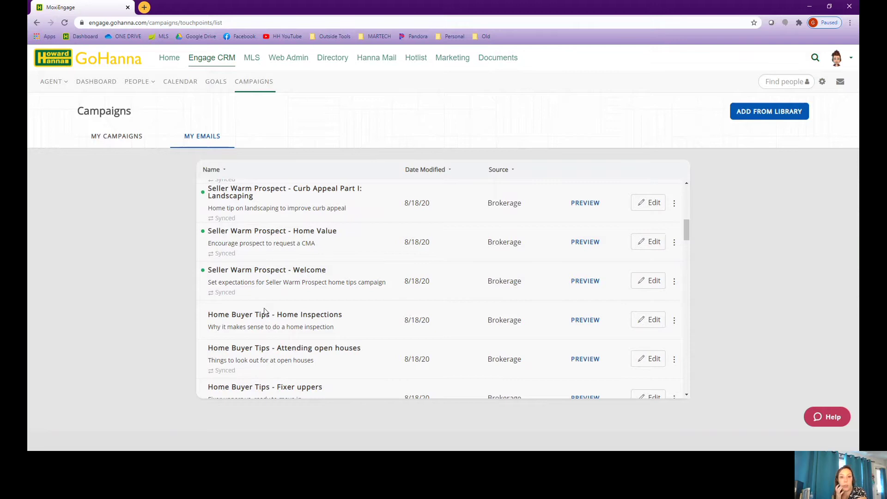
pyautogui.scroll(8, 318, 301)
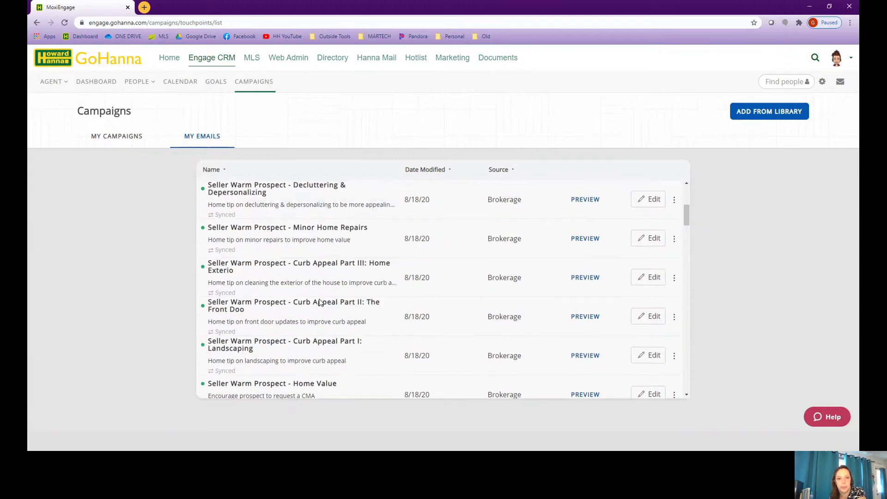
pyautogui.click(586, 199)
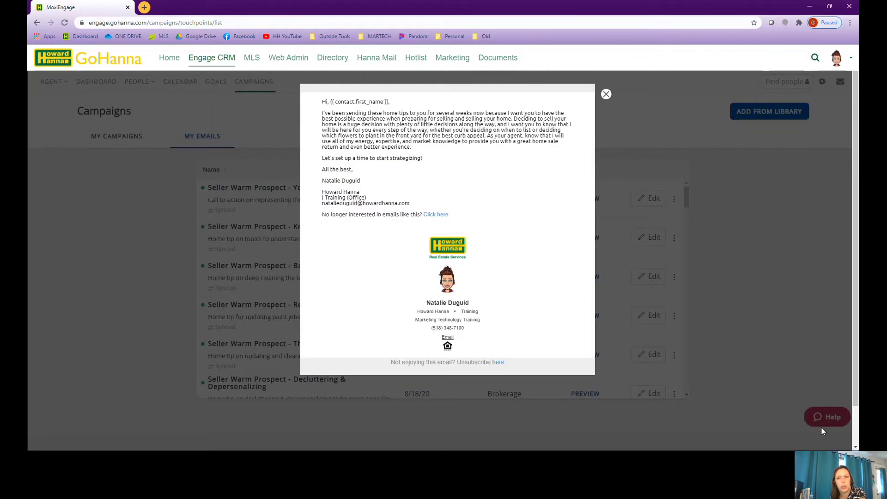
pyautogui.click(605, 94)
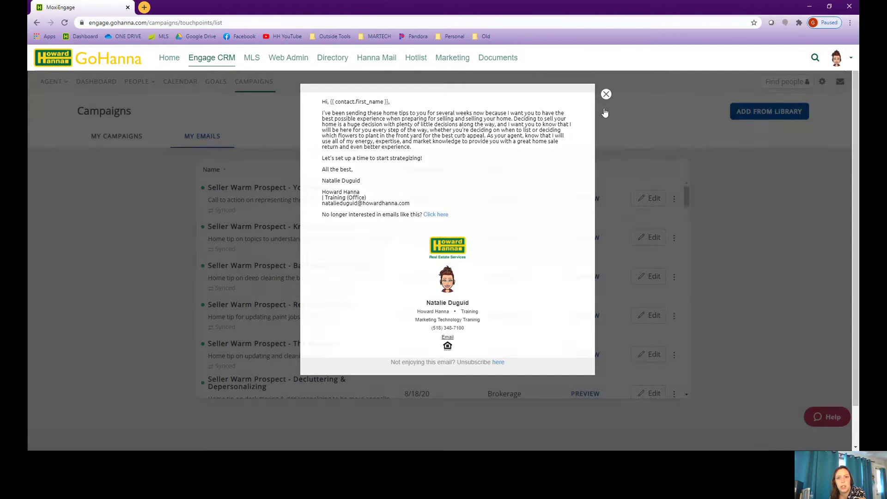
# - Open the "Seller Warm Prospect - Your Agent" email for editing, look over its setup and content sections, and save it
pyautogui.click(674, 199)
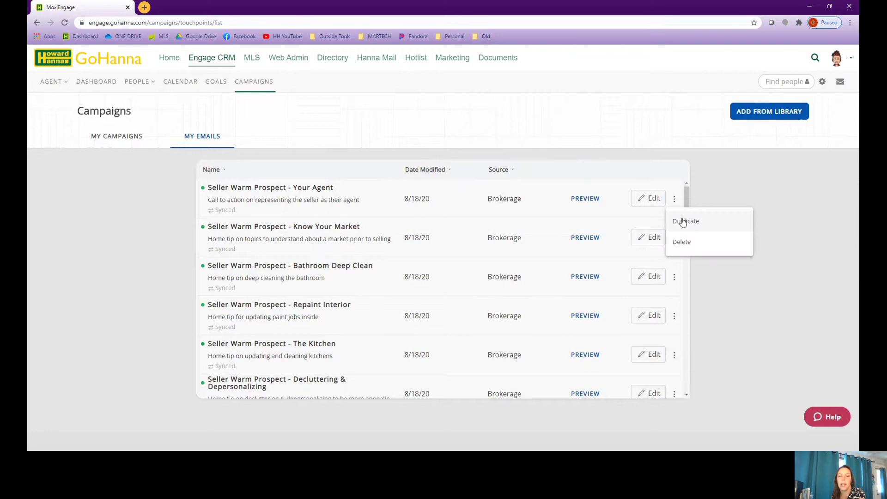
pyautogui.click(641, 199)
pyautogui.click(642, 200)
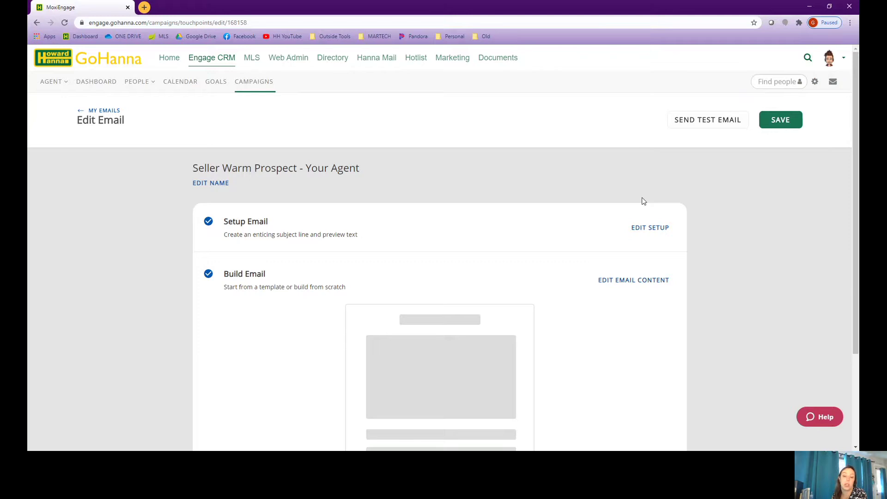
pyautogui.scroll(-3, 633, 213)
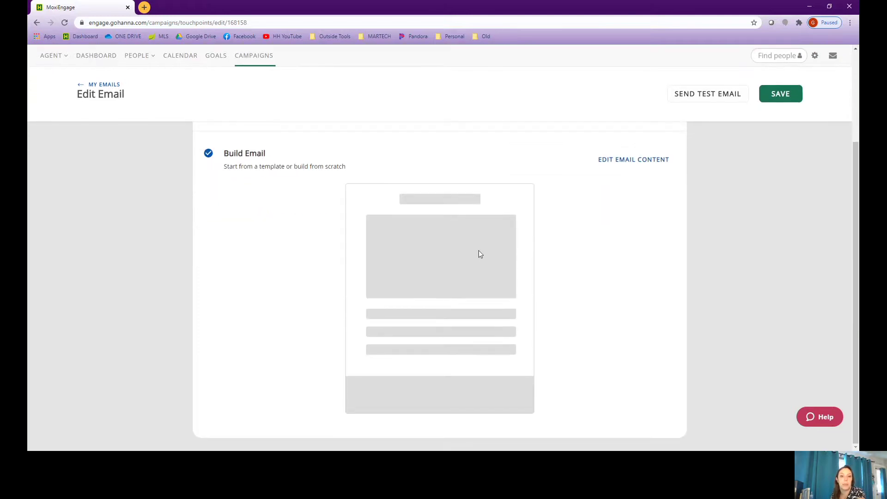
pyautogui.scroll(3, 511, 173)
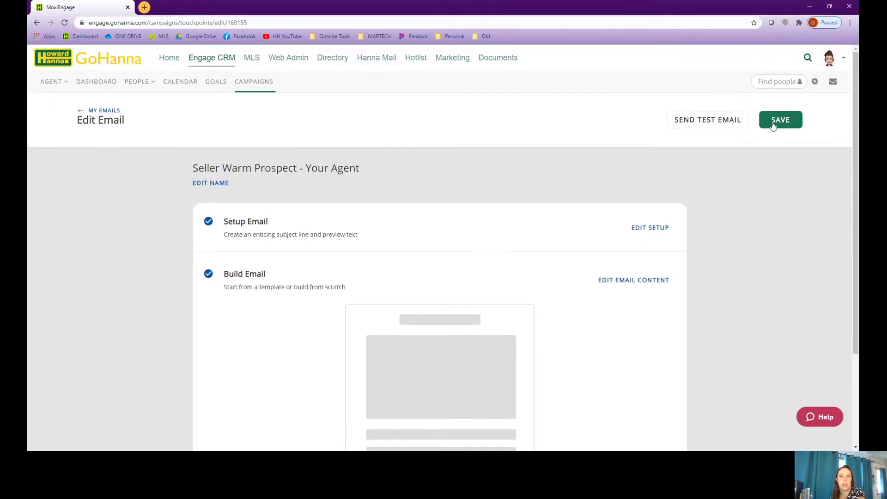
pyautogui.click(773, 126)
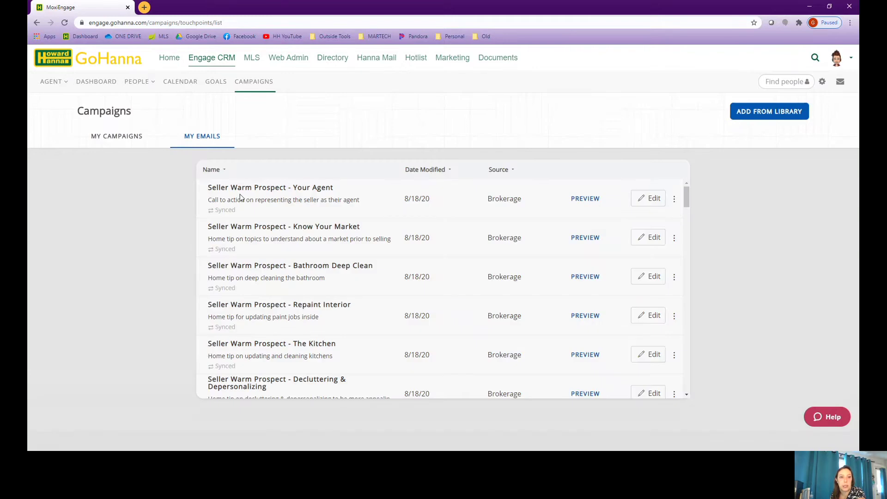
# - Open the "Seller - Warm Prospects" campaign for editing from My Campaigns and review its emails and days after start
pyautogui.click(120, 138)
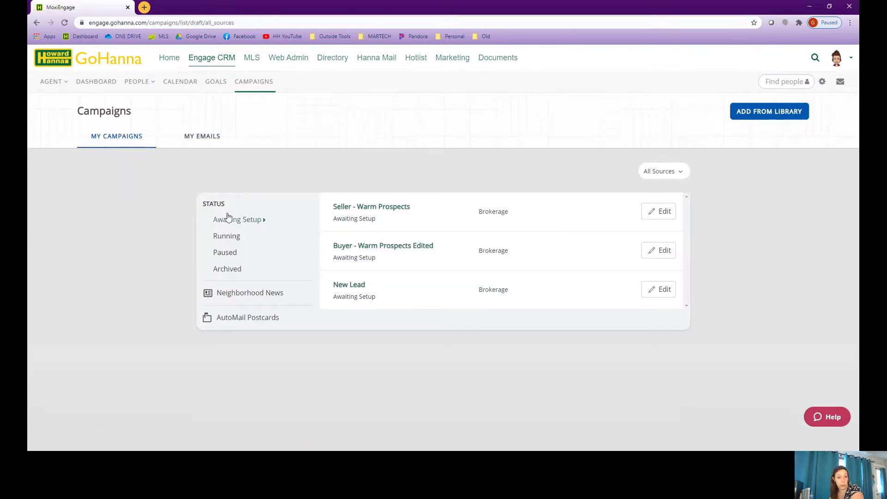
pyautogui.click(659, 220)
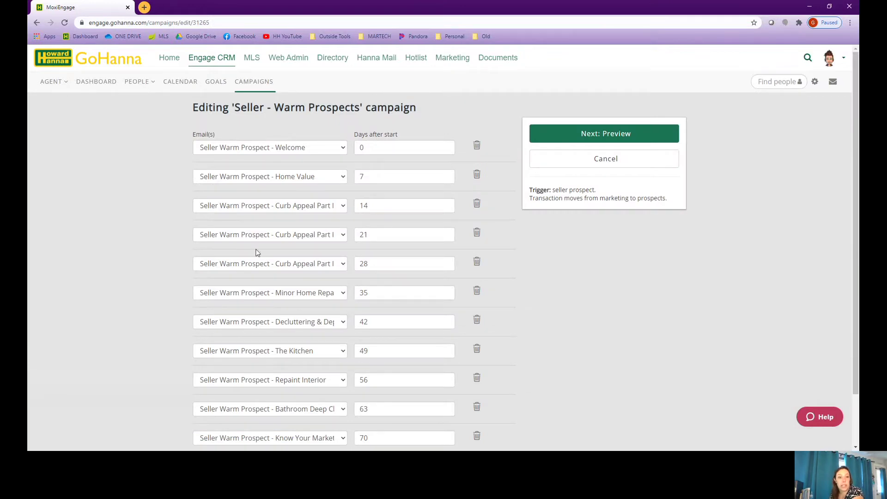
pyautogui.click(280, 126)
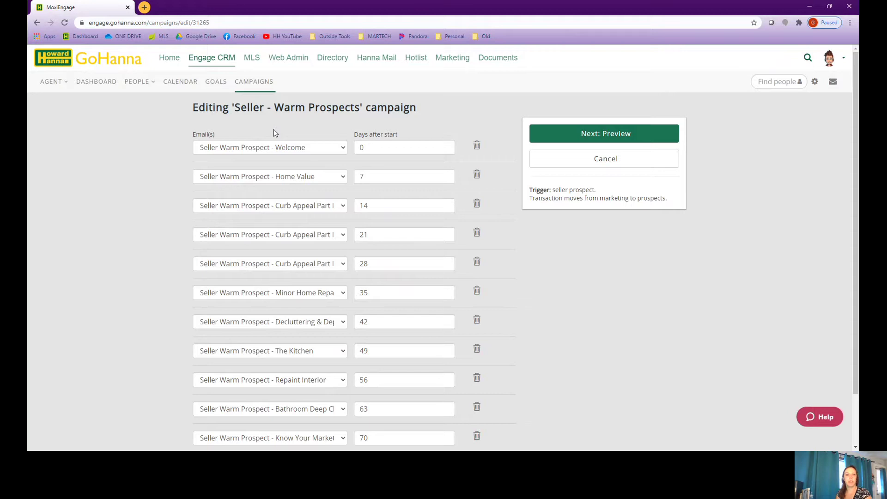
pyautogui.click(370, 148)
pyautogui.click(374, 176)
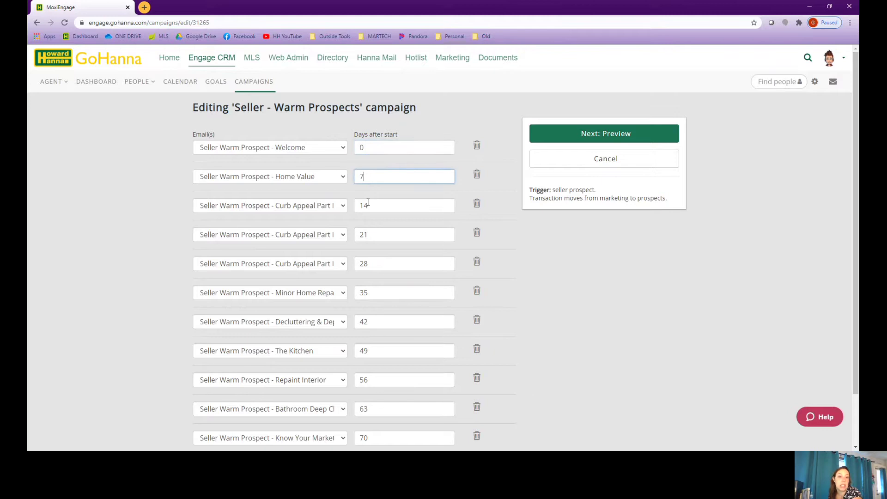
pyautogui.click(371, 206)
pyautogui.scroll(-2, 371, 206)
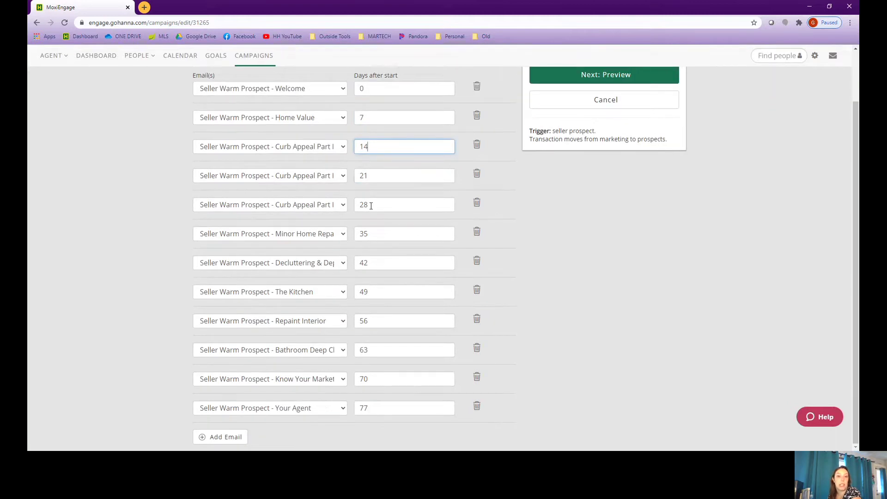
pyautogui.scroll(2, 443, 185)
pyautogui.scroll(-2, 323, 277)
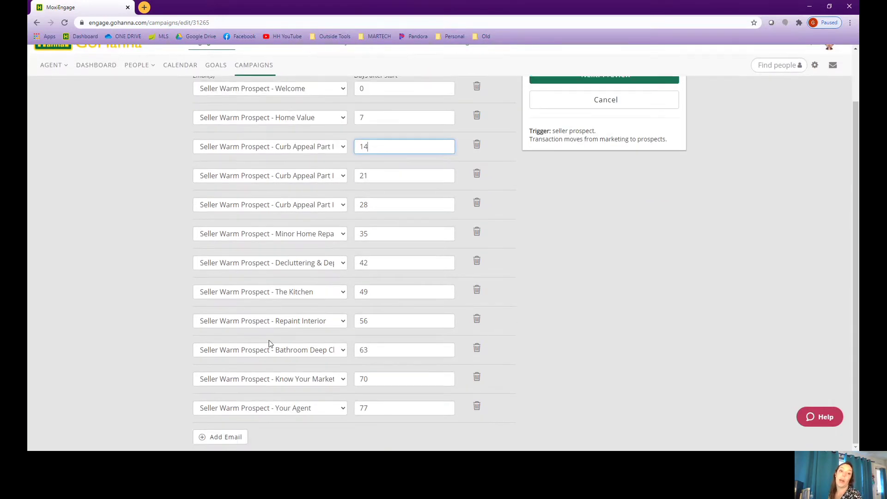
pyautogui.scroll(2, 486, 270)
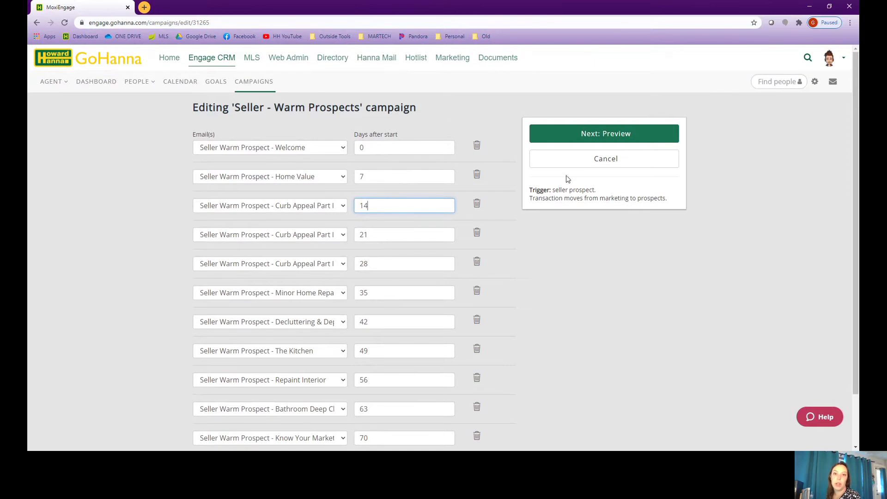
# - Examine the trigger of the "Seller - Warm Prospects" campaign and show the available CRM settings options
pyautogui.moveTo(531, 191); pyautogui.dragTo(605, 191)
pyautogui.click(626, 190)
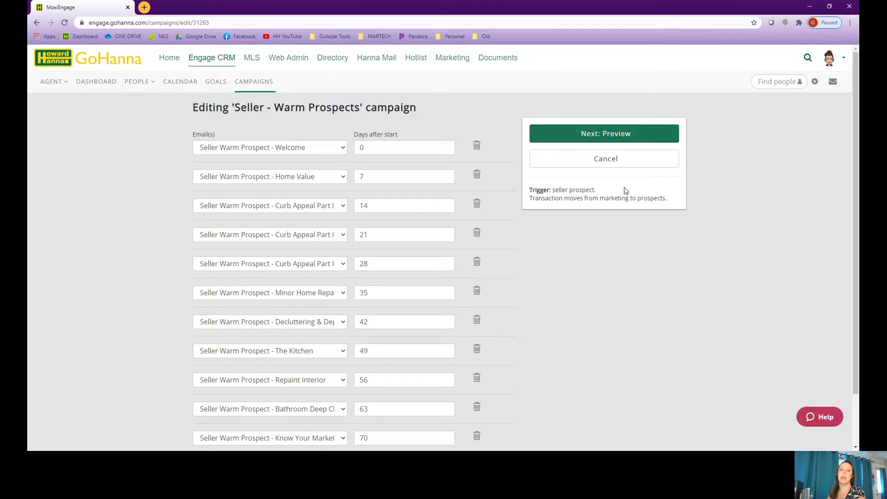
pyautogui.click(815, 82)
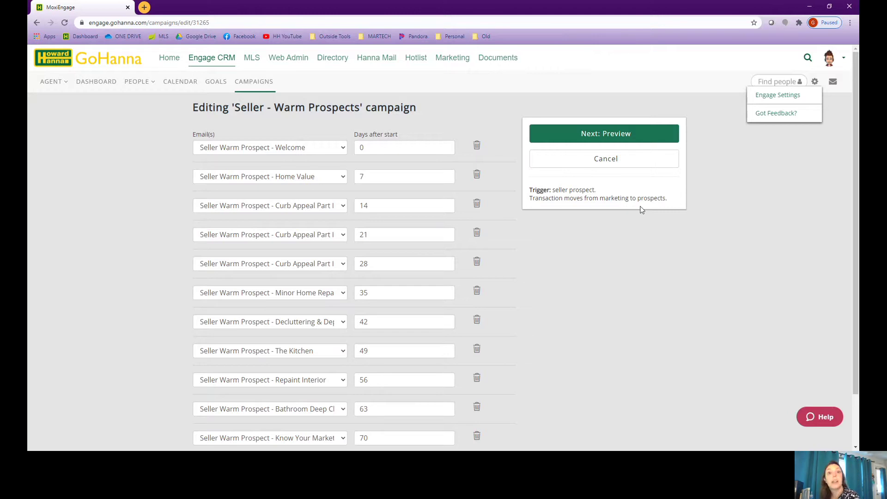
# - Advance the "Seller - Warm Prospects" campaign to its review page and check the title, description and email schedule
pyautogui.click(763, 261)
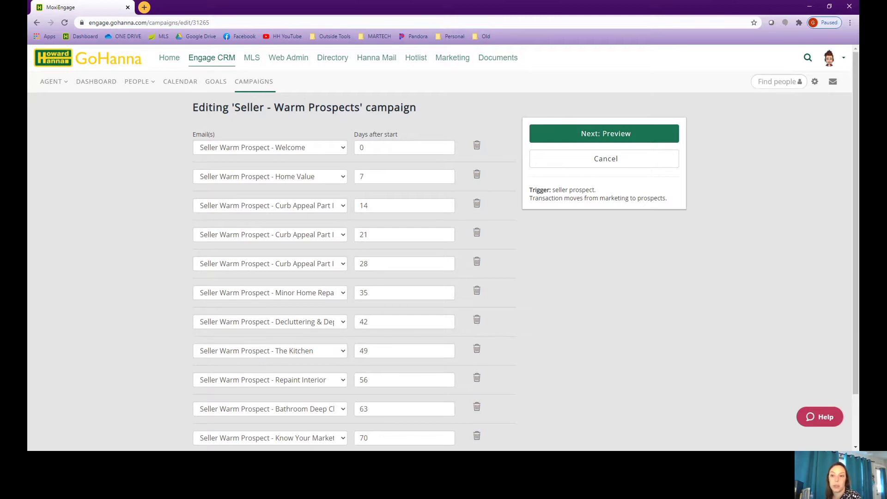
pyautogui.click(614, 138)
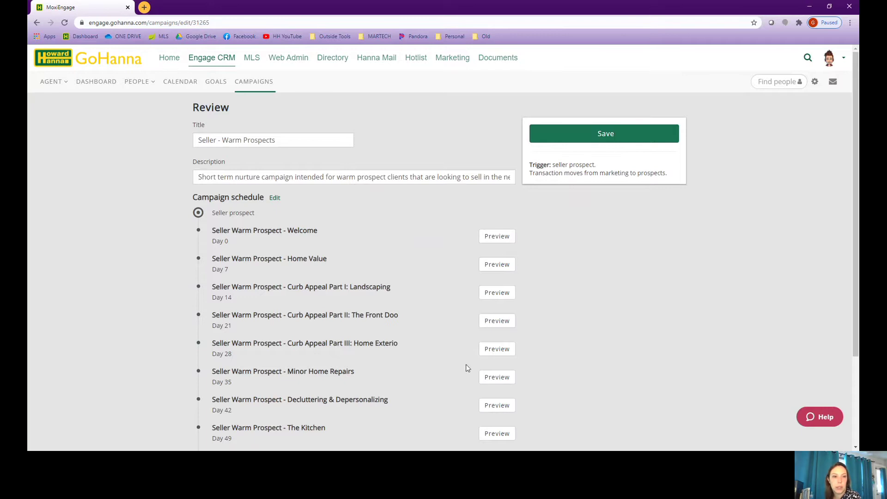
pyautogui.click(309, 141)
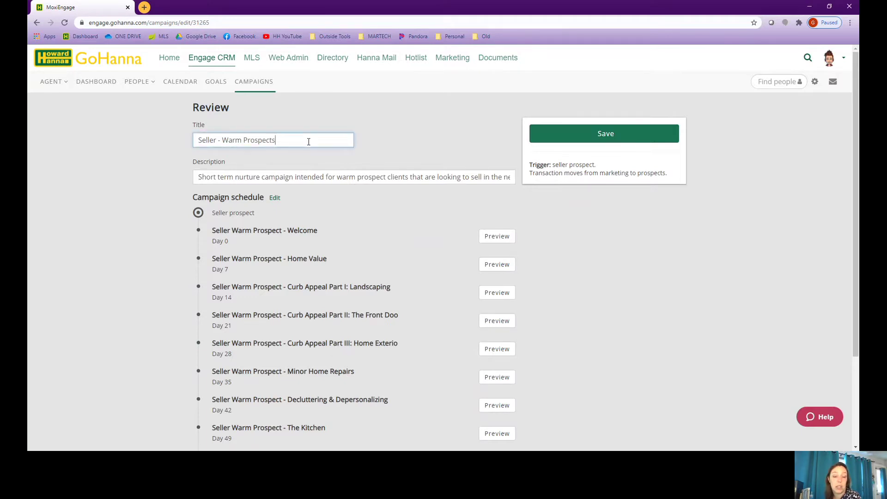
pyautogui.scroll(-3, 309, 142)
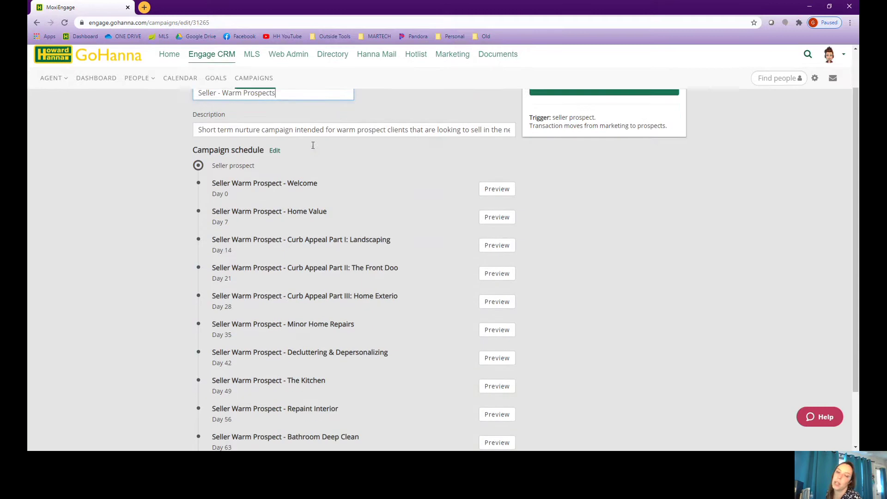
pyautogui.scroll(3, 531, 129)
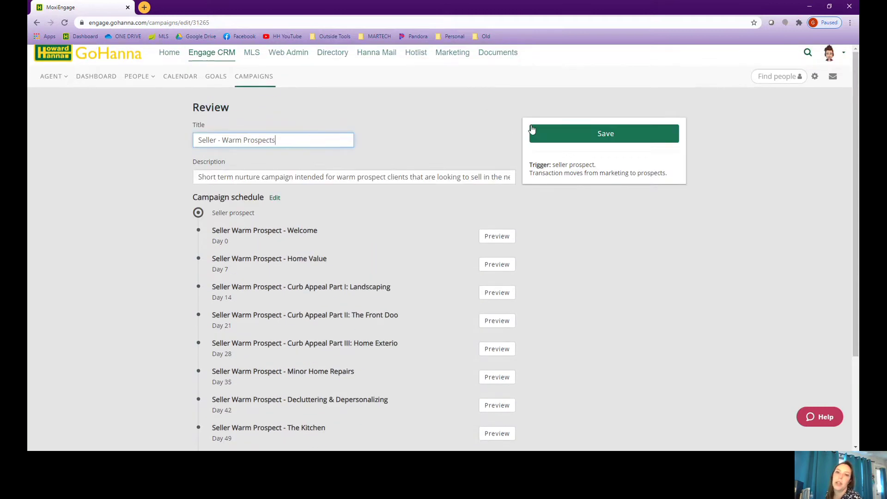
# - Save the "Seller - Warm Prospects" campaign and run it
pyautogui.click(583, 134)
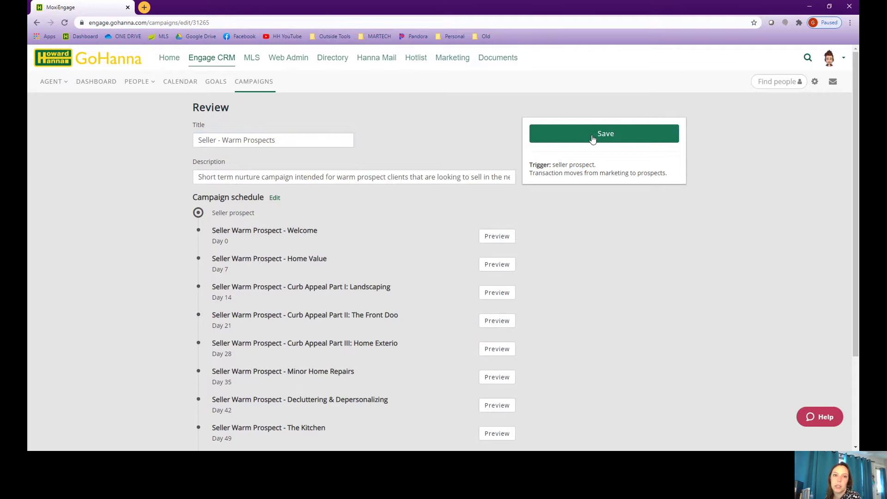
pyautogui.click(593, 138)
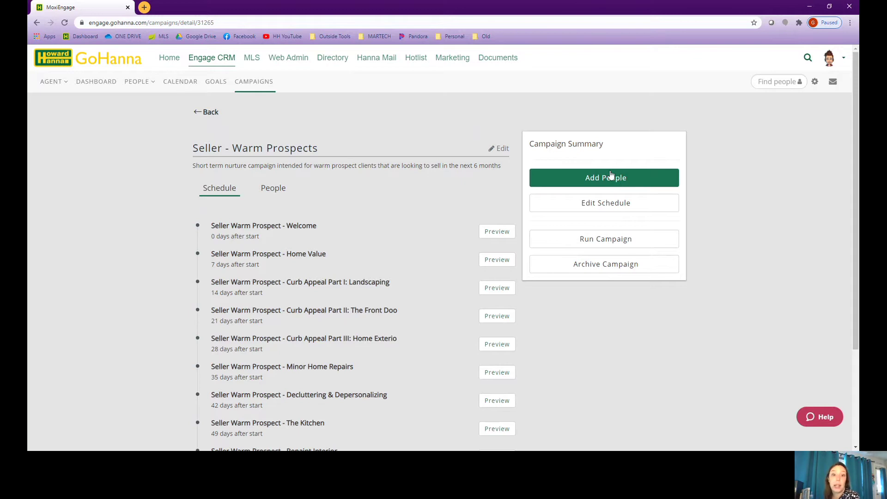
pyautogui.click(606, 245)
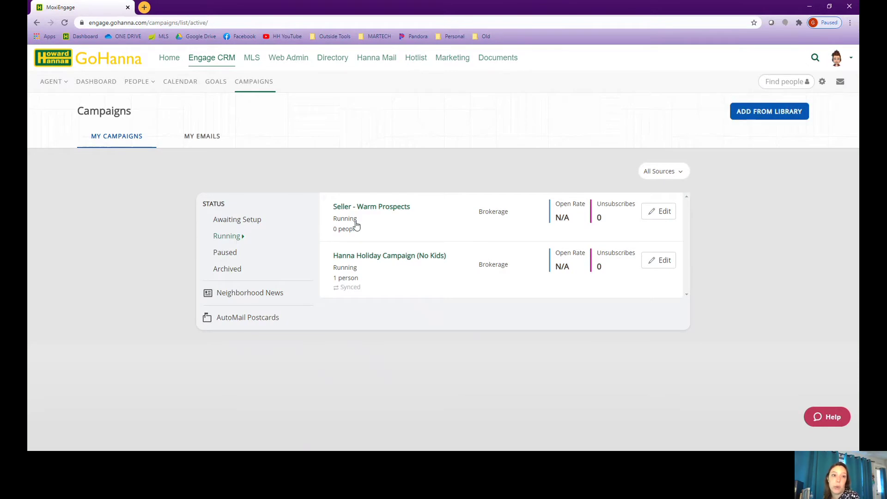
# - Filter My People by the test contact's name and open that contact's profile
pyautogui.moveTo(143, 81)
pyautogui.click(151, 124)
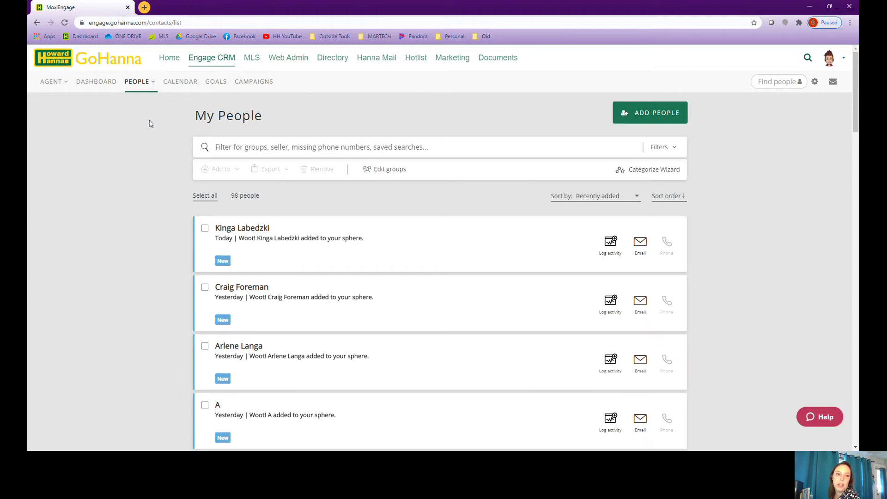
pyautogui.click(276, 147)
pyautogui.write('Na')
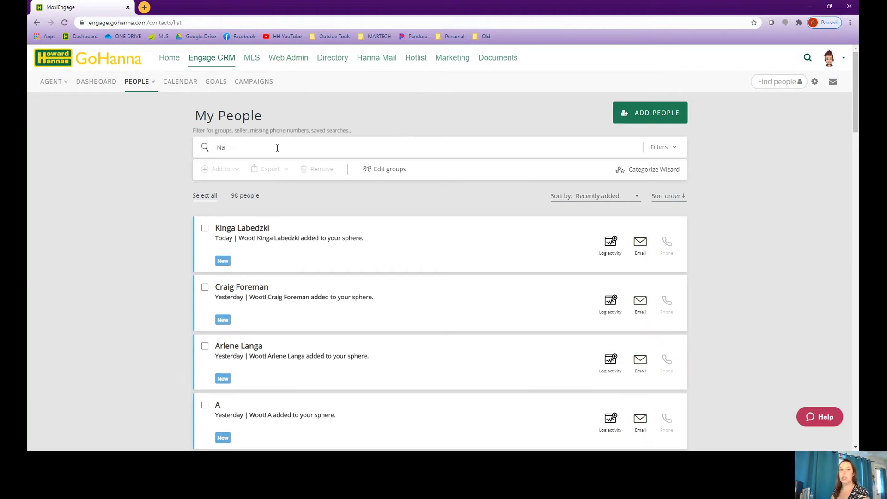
pyautogui.write('tal')
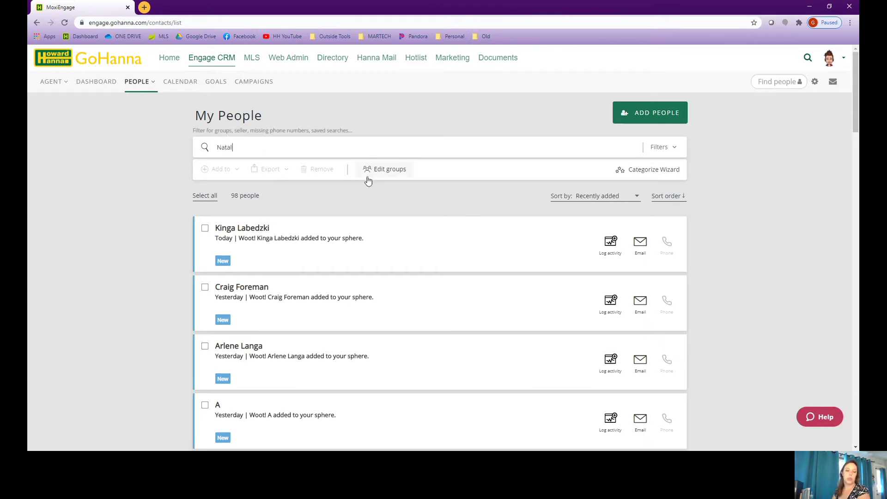
pyautogui.click(314, 193)
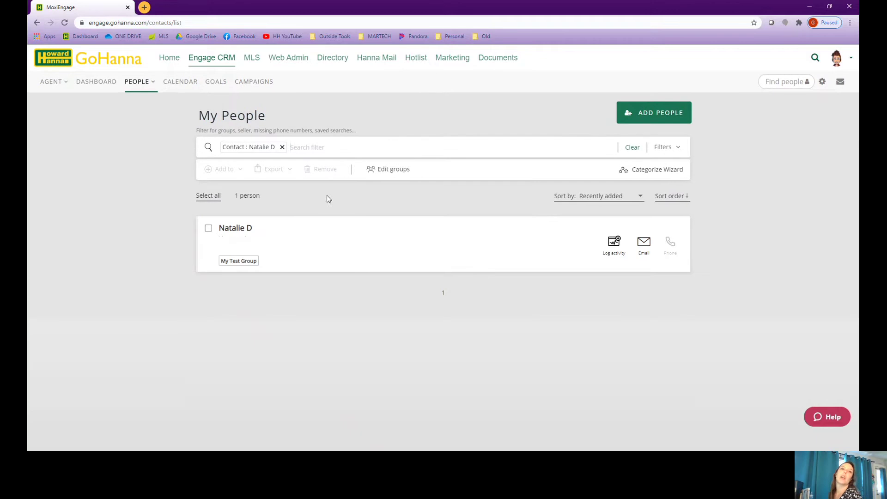
pyautogui.click(244, 229)
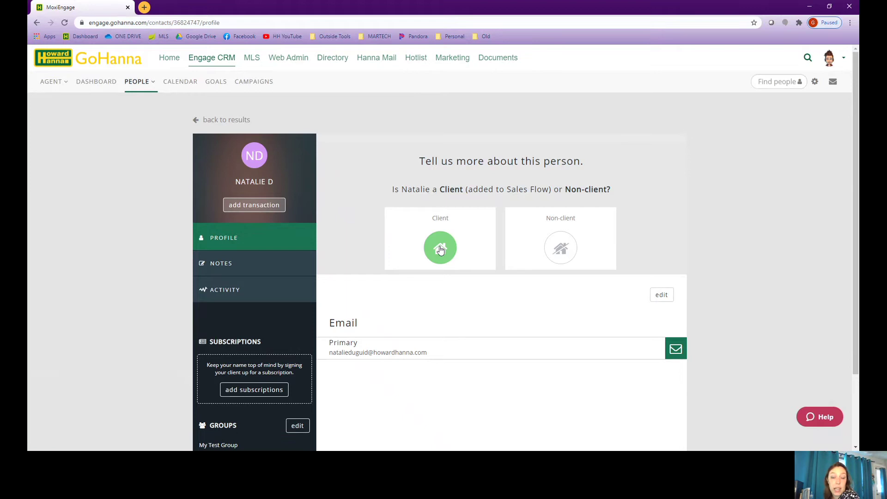
# - Classify the contact as a client, make them a seller prospect, and look over the seller transaction's task list
pyautogui.click(441, 249)
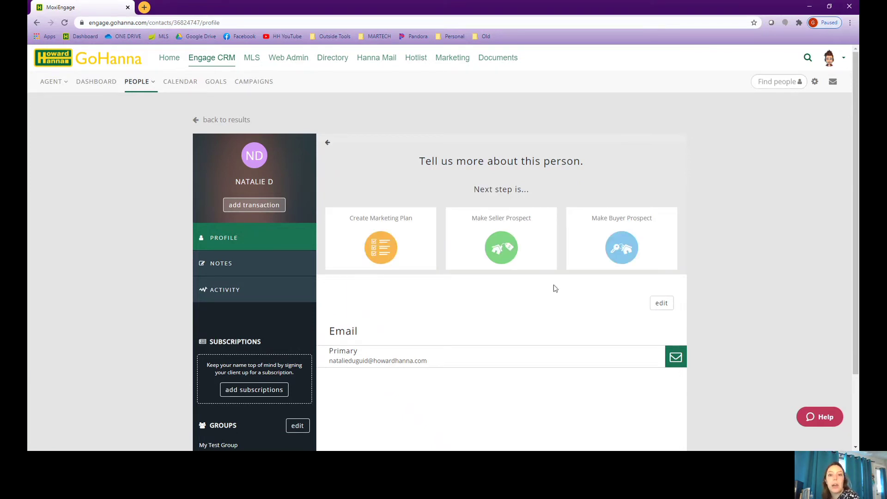
pyautogui.click(515, 238)
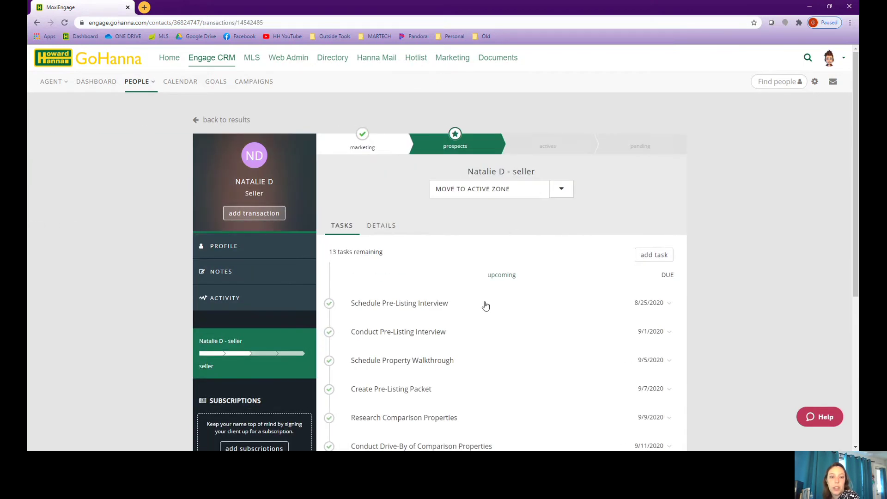
pyautogui.scroll(-5, 485, 305)
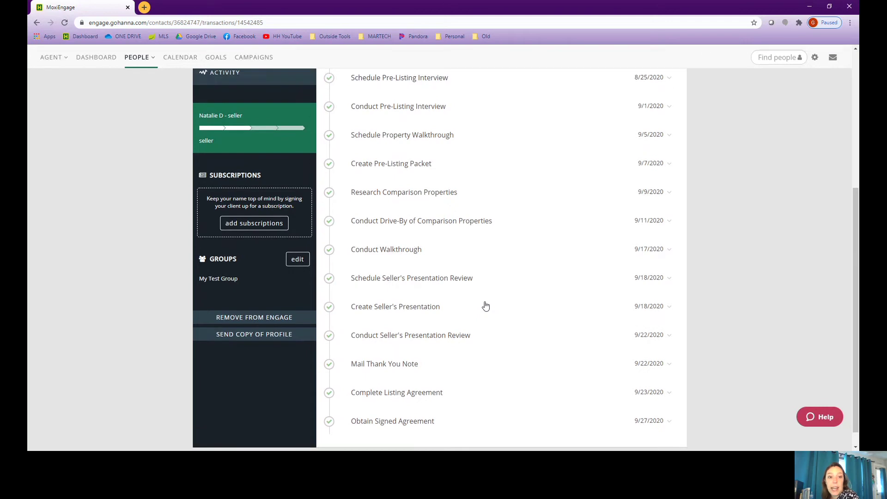
pyautogui.scroll(5, 485, 306)
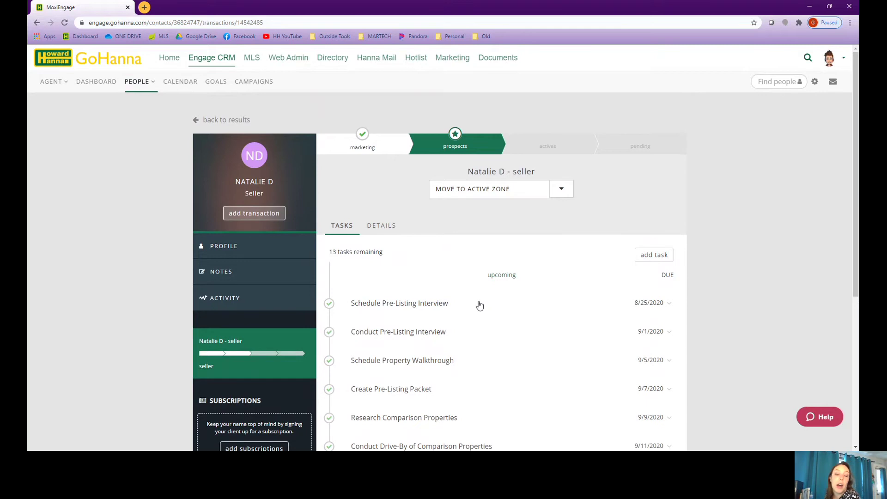
pyautogui.scroll(-1, 479, 306)
pyautogui.scroll(-5, 479, 305)
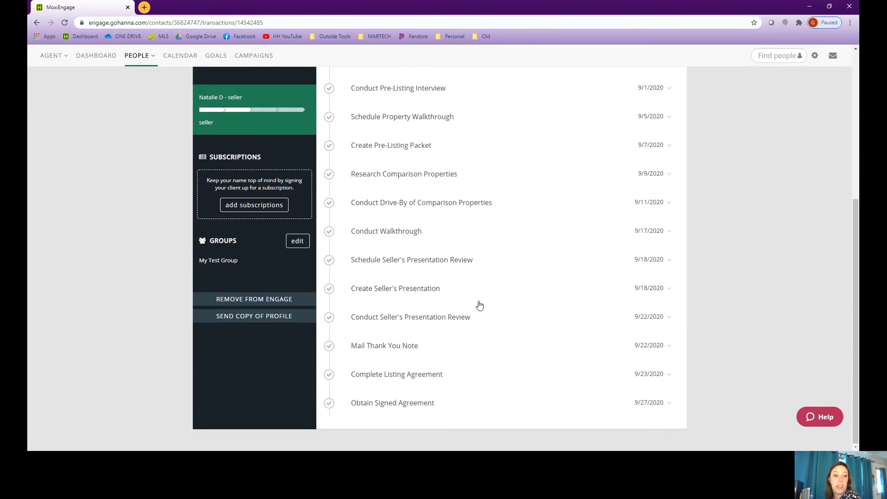
pyautogui.scroll(5, 479, 305)
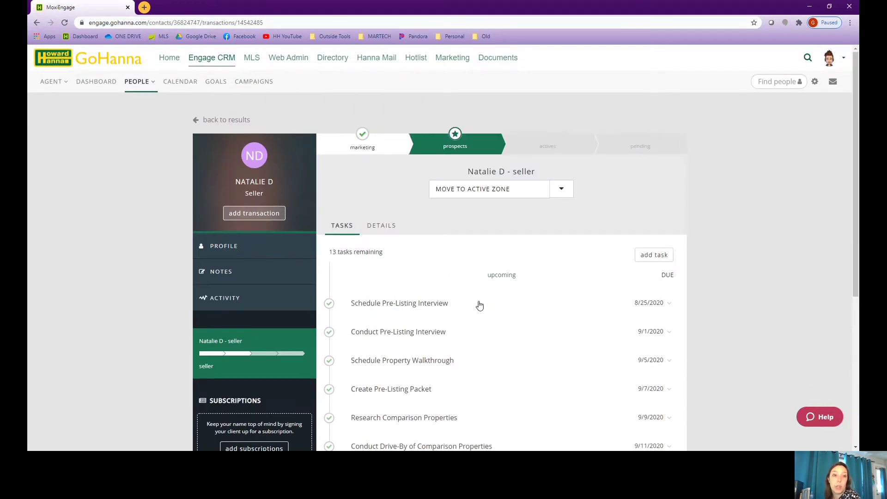
# - Open "Seller - Warm Prospects" from the running campaigns and check which people are enrolled in it
pyautogui.click(267, 82)
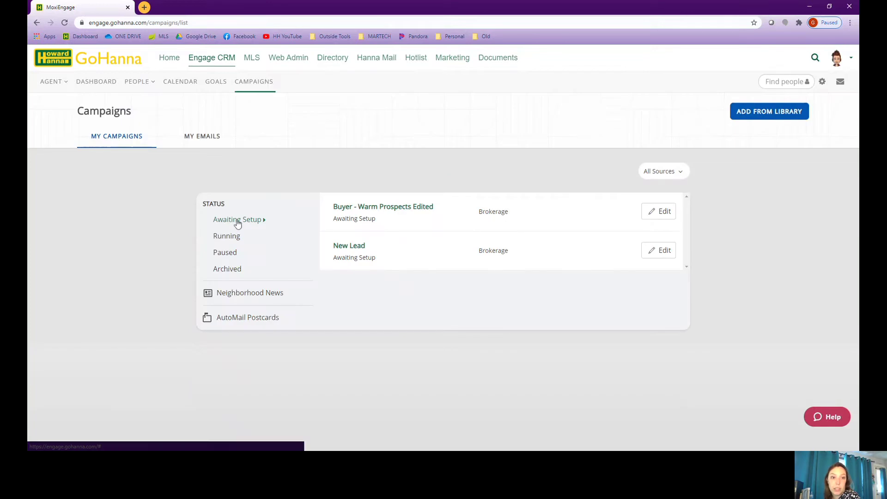
pyautogui.click(236, 236)
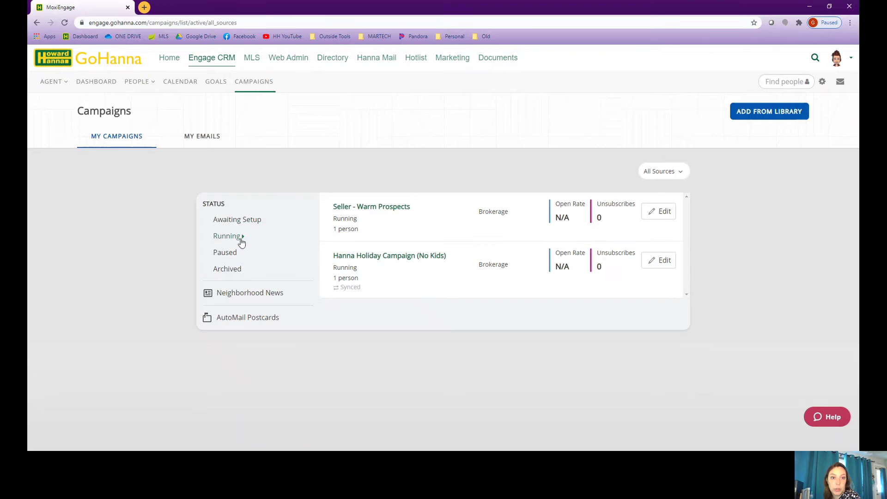
pyautogui.click(351, 233)
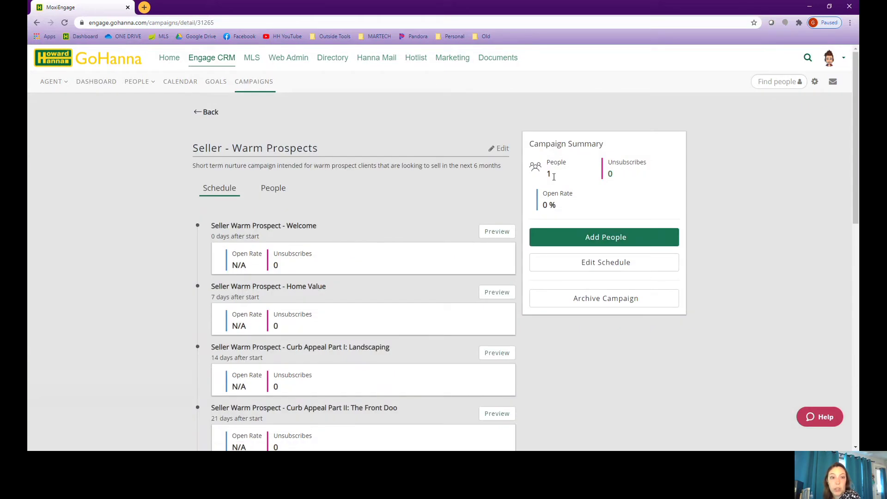
pyautogui.click(278, 193)
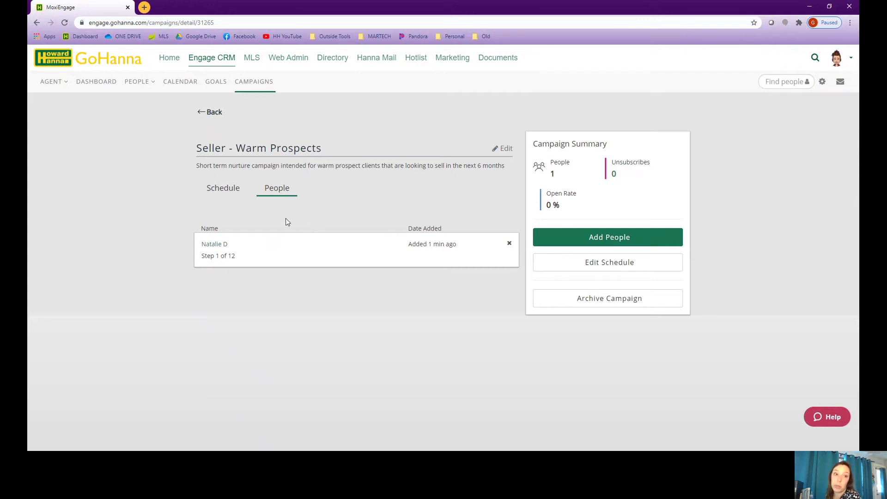
# - Examine the running campaign's email schedule, including each email's days after start, open rate and unsubscribes
pyautogui.click(234, 189)
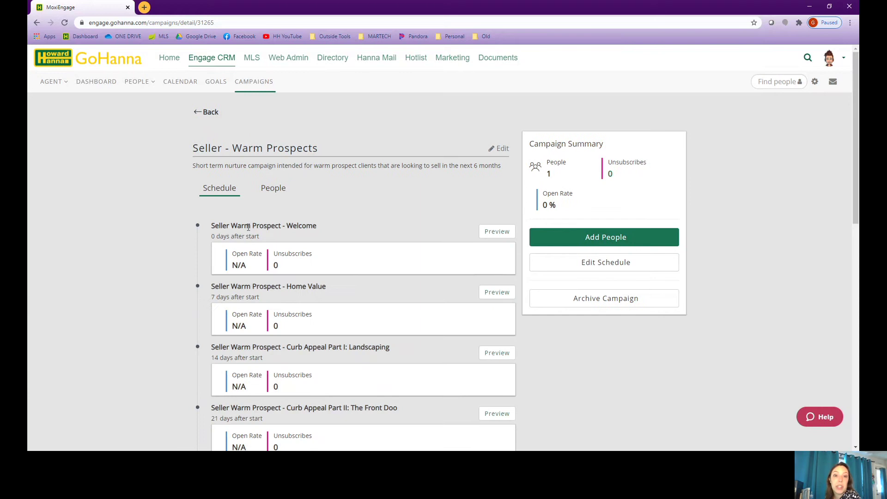
pyautogui.scroll(-1, 248, 227)
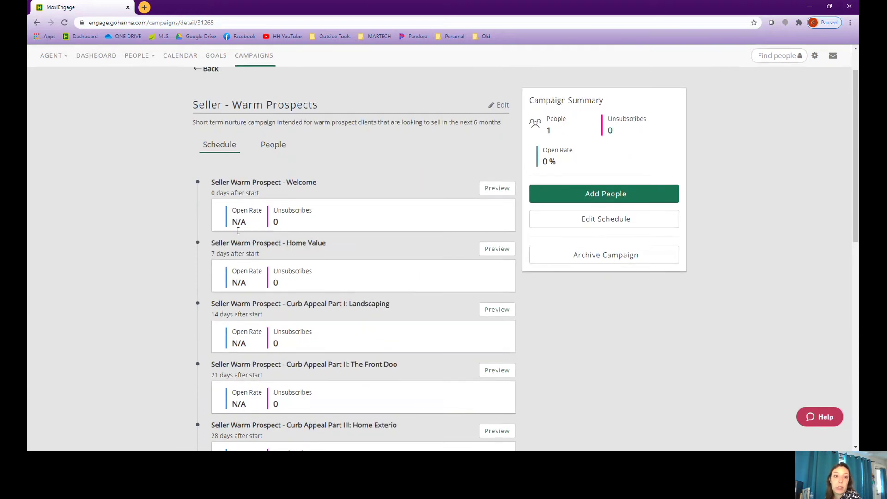
pyautogui.scroll(-7, 422, 278)
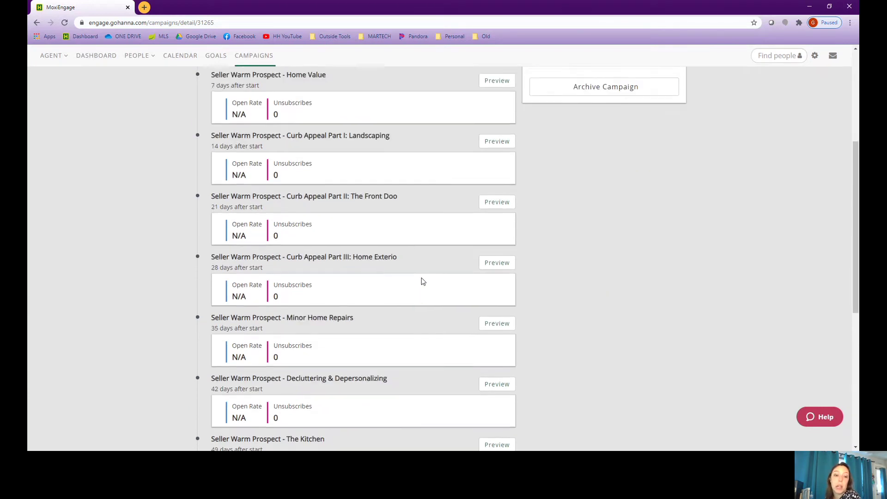
pyautogui.scroll(-4, 421, 280)
pyautogui.scroll(9, 421, 281)
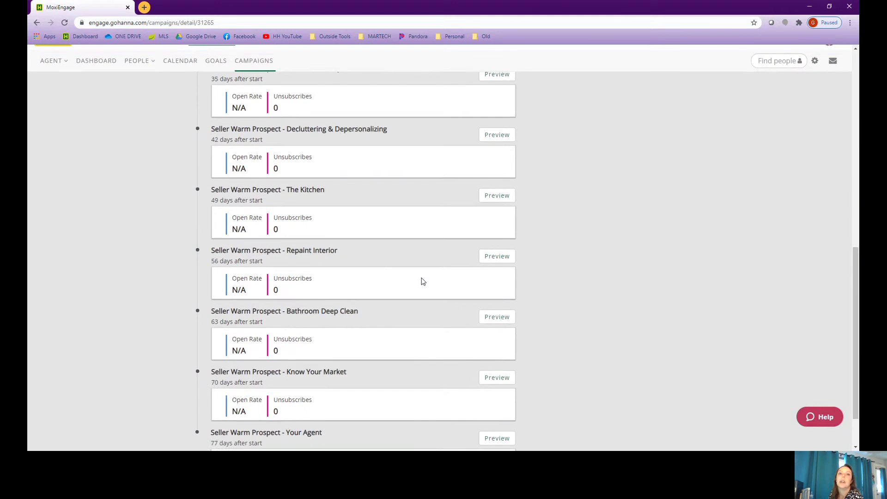
pyautogui.scroll(3, 421, 280)
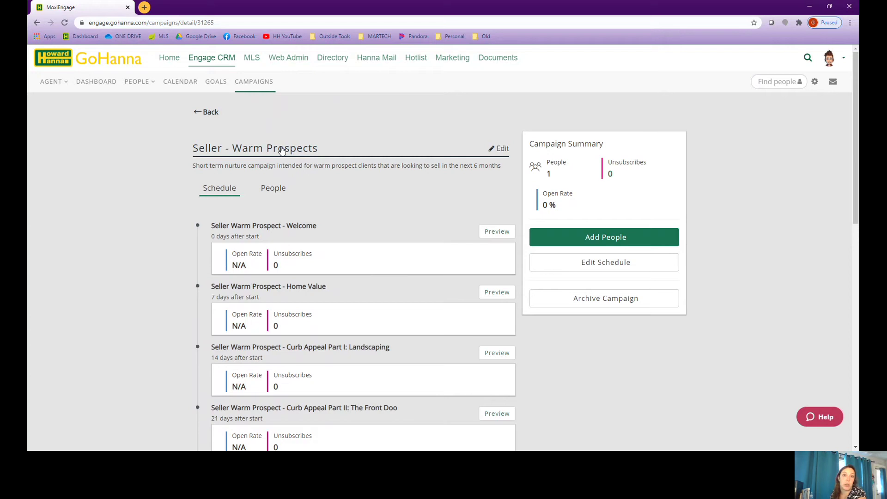
# - Show the CRM settings options, then reopen the test contact from My People and review their seller transaction tasks
pyautogui.click(815, 82)
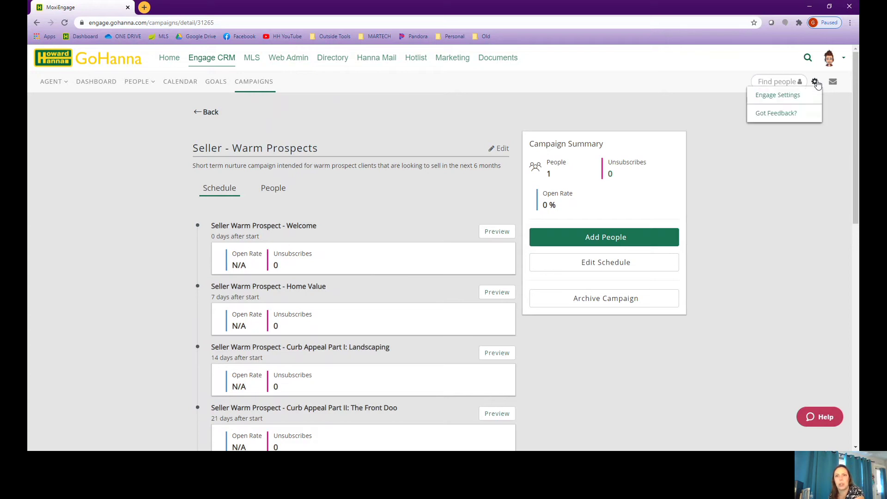
pyautogui.moveTo(154, 79)
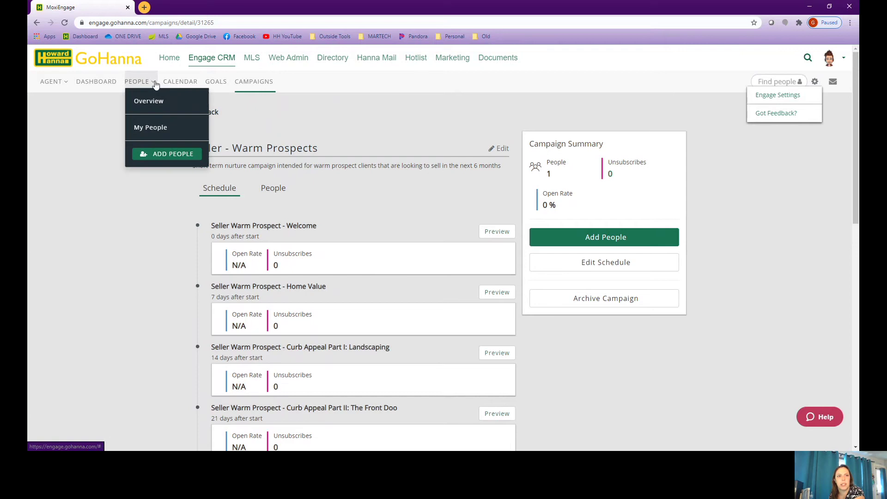
pyautogui.click(155, 125)
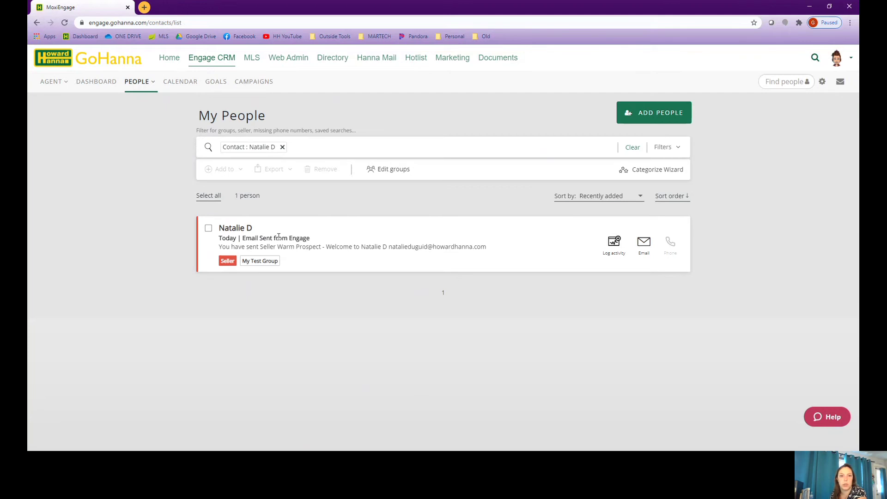
pyautogui.click(227, 230)
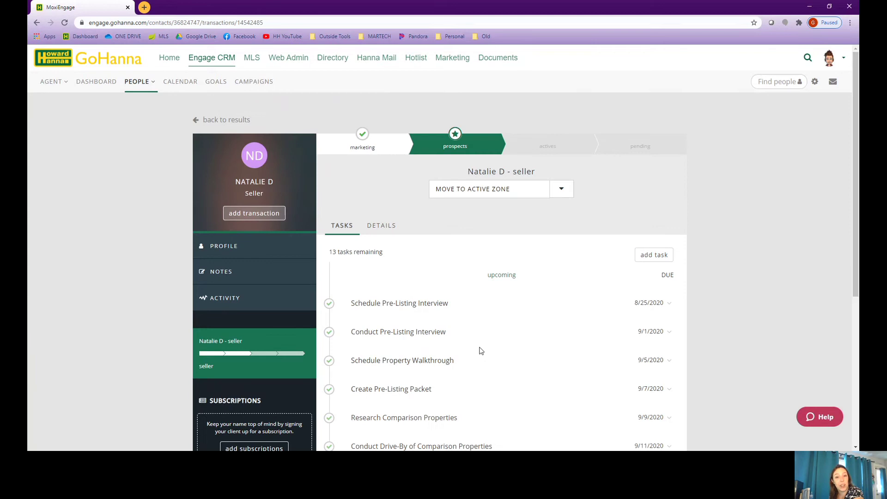
pyautogui.scroll(-5, 481, 351)
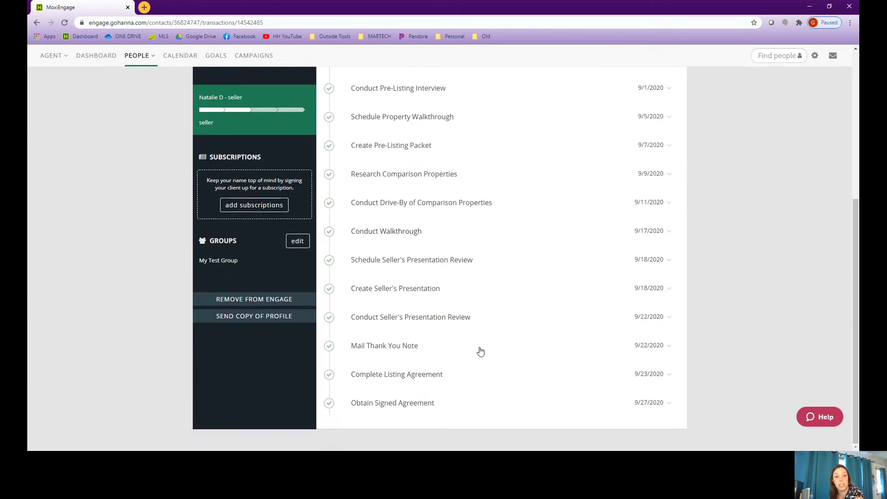
pyautogui.scroll(5, 480, 351)
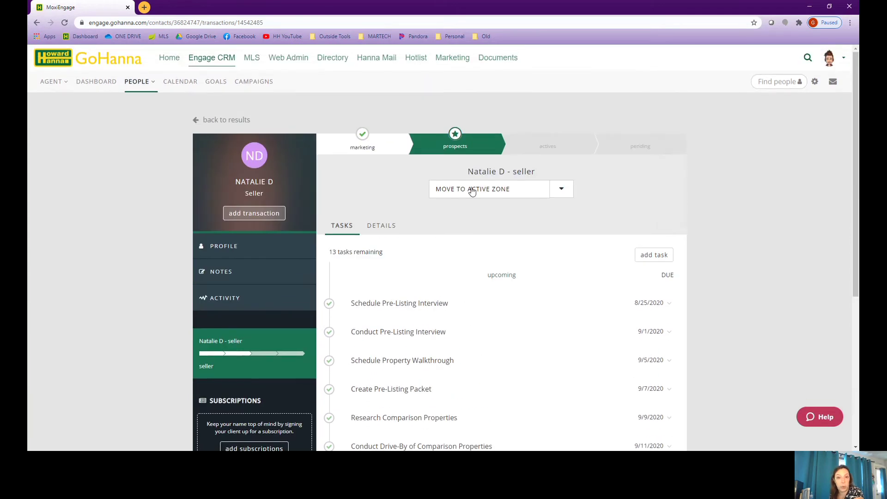
pyautogui.scroll(-2, 471, 191)
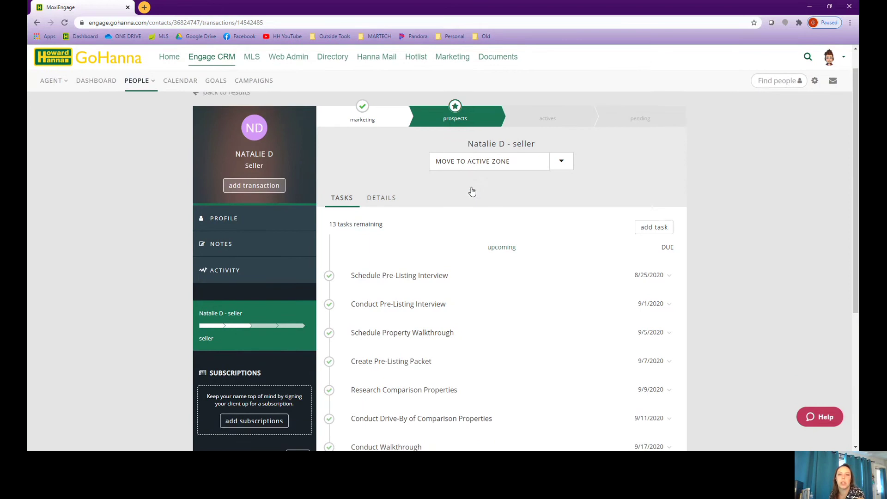
# - Open the Task Manager in the Engage settings and bring up the Seller Plan for customizing
pyautogui.scroll(2, 471, 190)
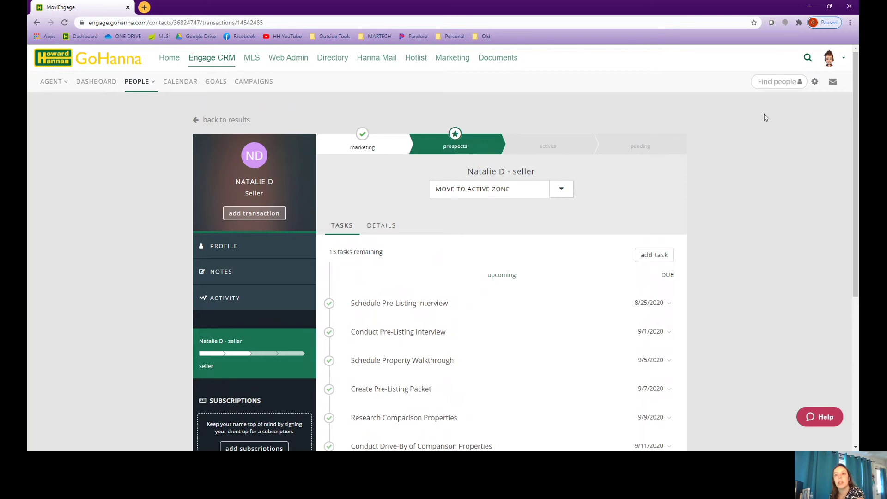
pyautogui.click(814, 82)
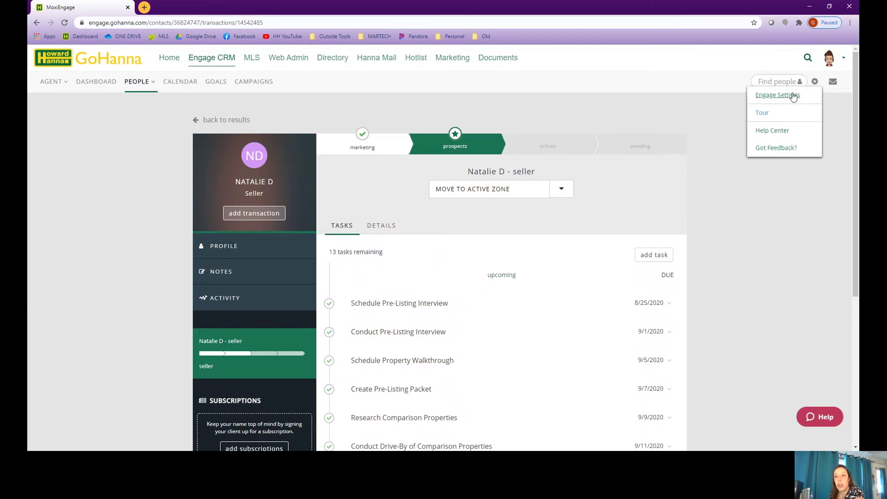
pyautogui.click(777, 95)
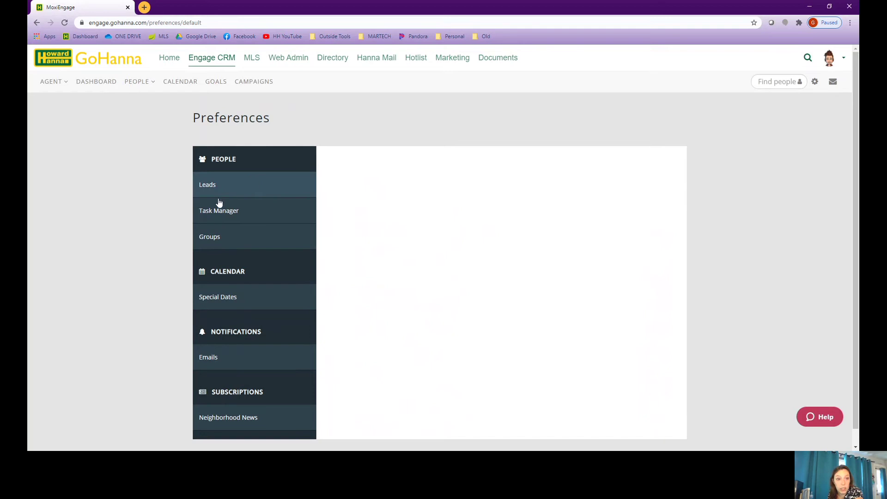
pyautogui.click(224, 215)
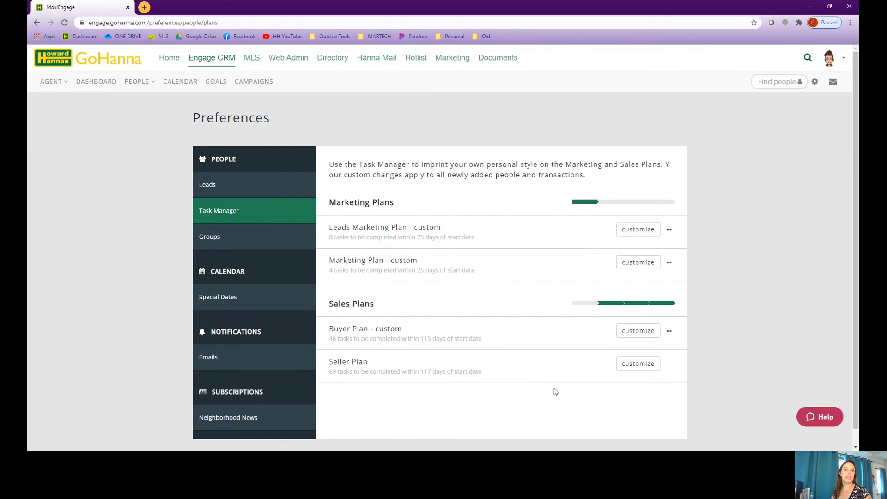
pyautogui.click(639, 365)
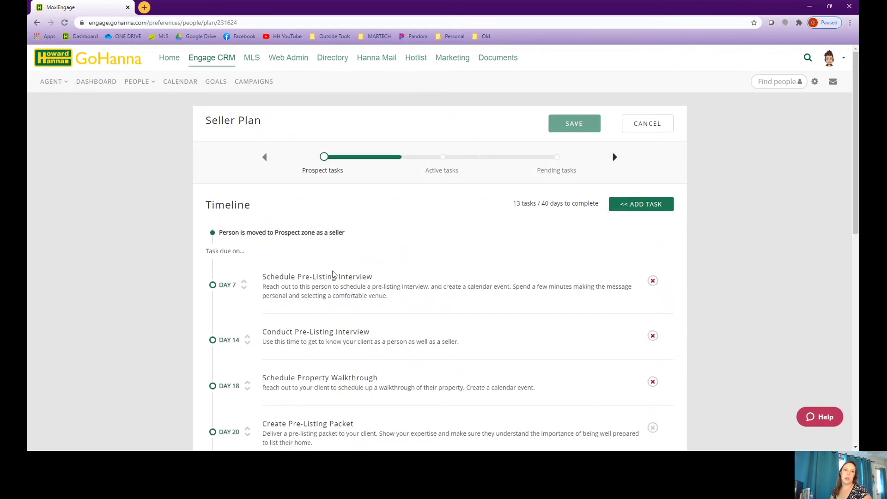
# - Examine the Seller Plan's prospect task timeline, including each task's due day and which tasks can be removed from the plan
pyautogui.scroll(-1, 330, 187)
pyautogui.scroll(-4, 331, 187)
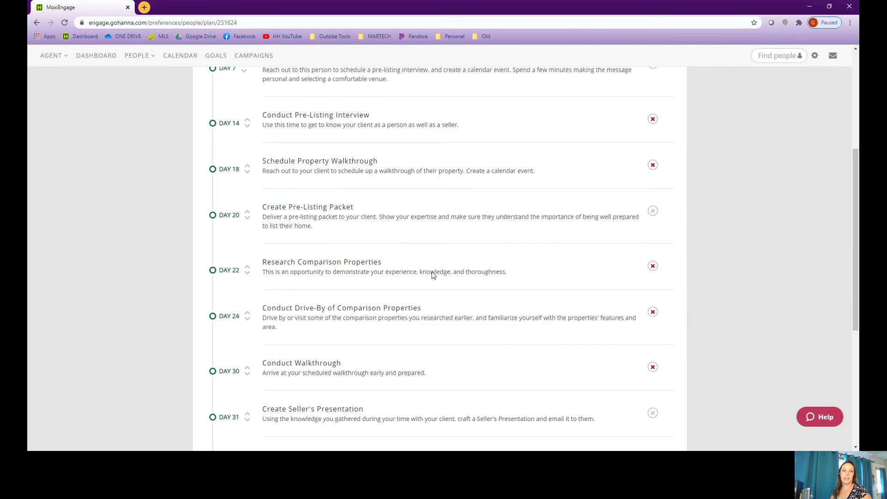
pyautogui.scroll(-3, 431, 277)
pyautogui.scroll(-3, 428, 291)
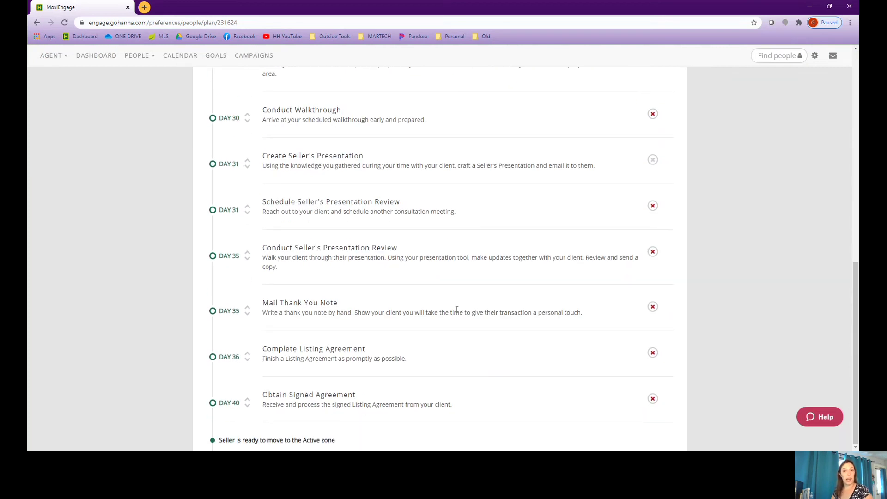
pyautogui.scroll(6, 456, 310)
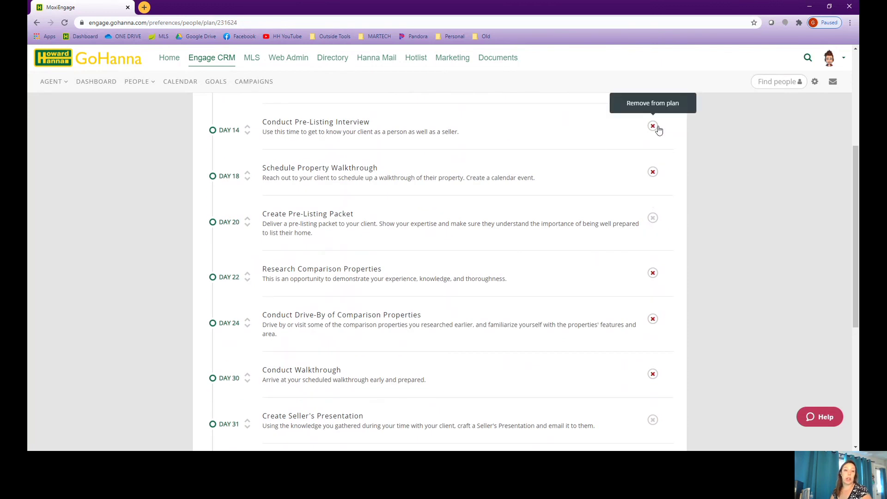
pyautogui.scroll(-2, 664, 231)
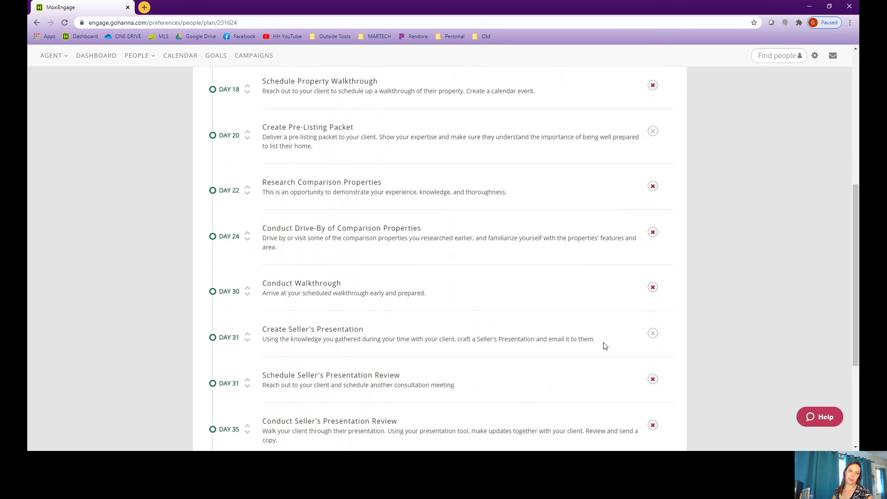
pyautogui.scroll(3, 605, 346)
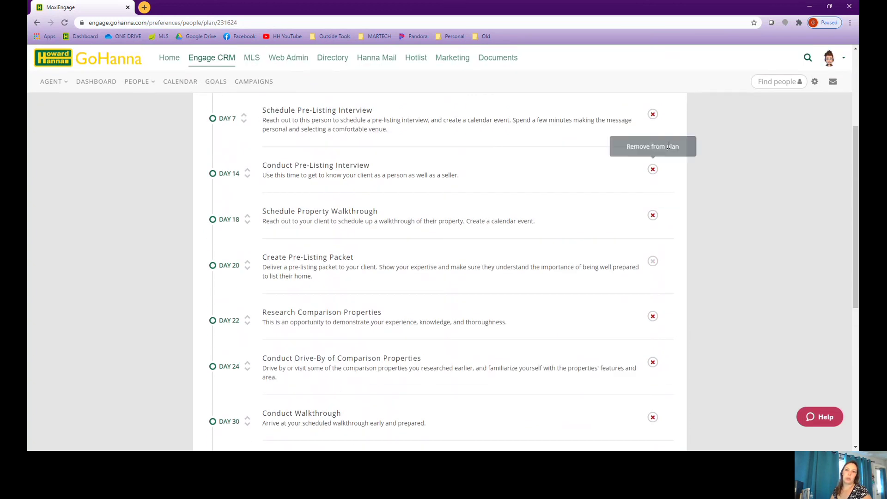
pyautogui.scroll(3, 628, 148)
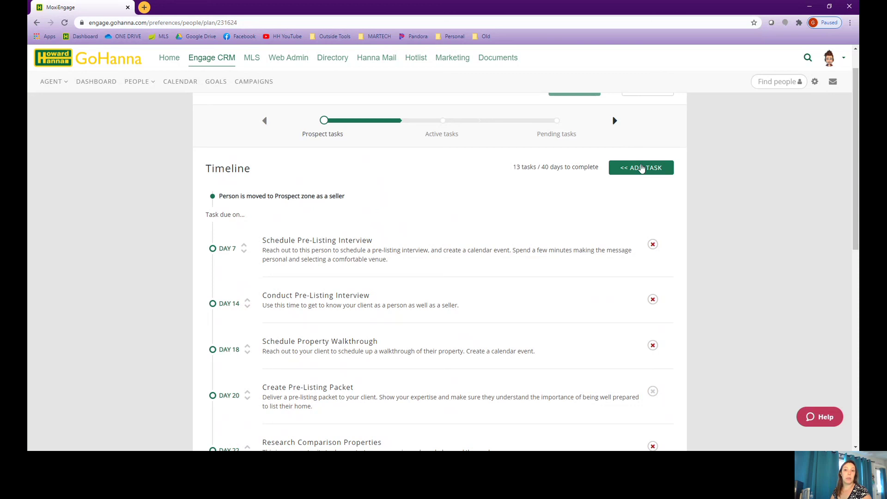
# - Show the tasks available to add to the Seller Plan, close that list, and view the plan's active and pending tasks
pyautogui.click(649, 166)
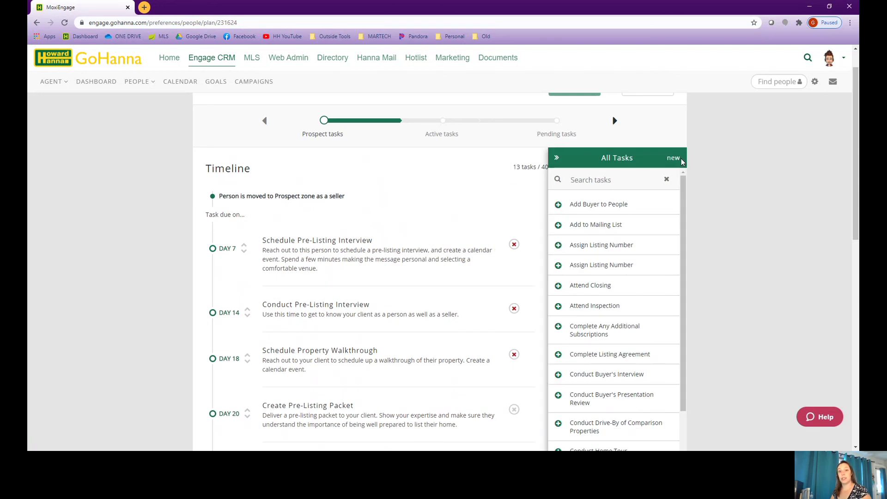
pyautogui.click(556, 159)
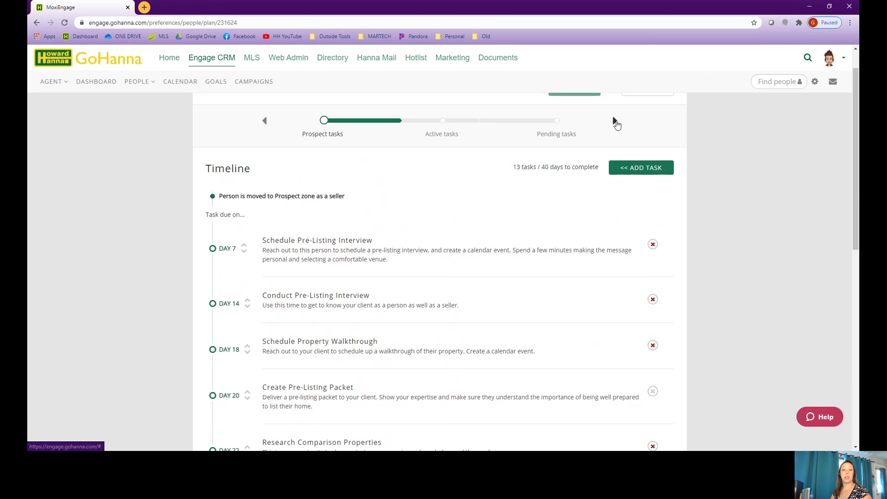
pyautogui.click(615, 122)
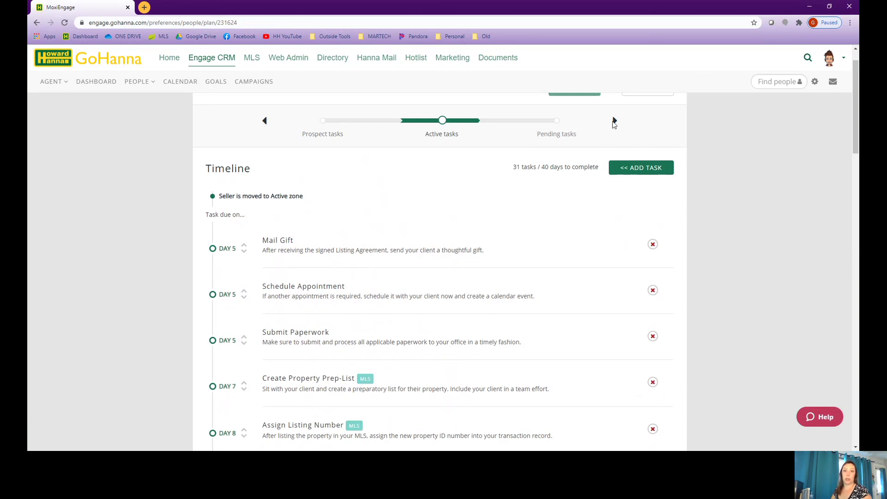
pyautogui.click(614, 122)
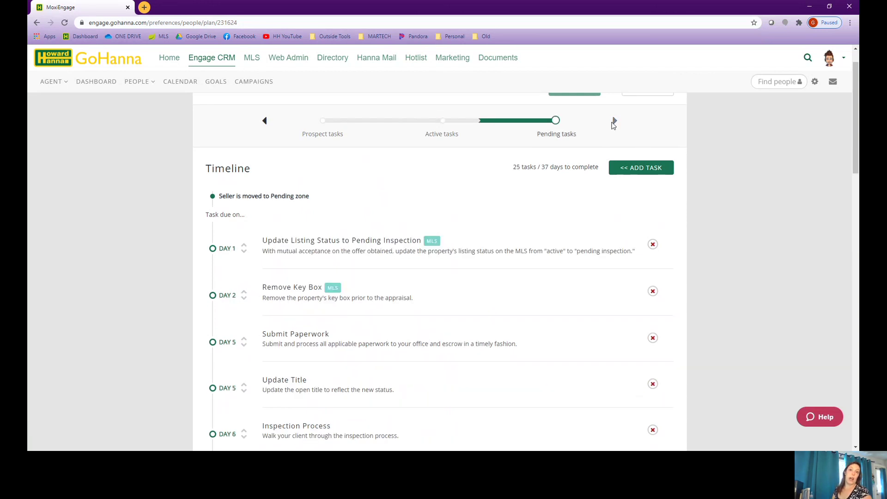